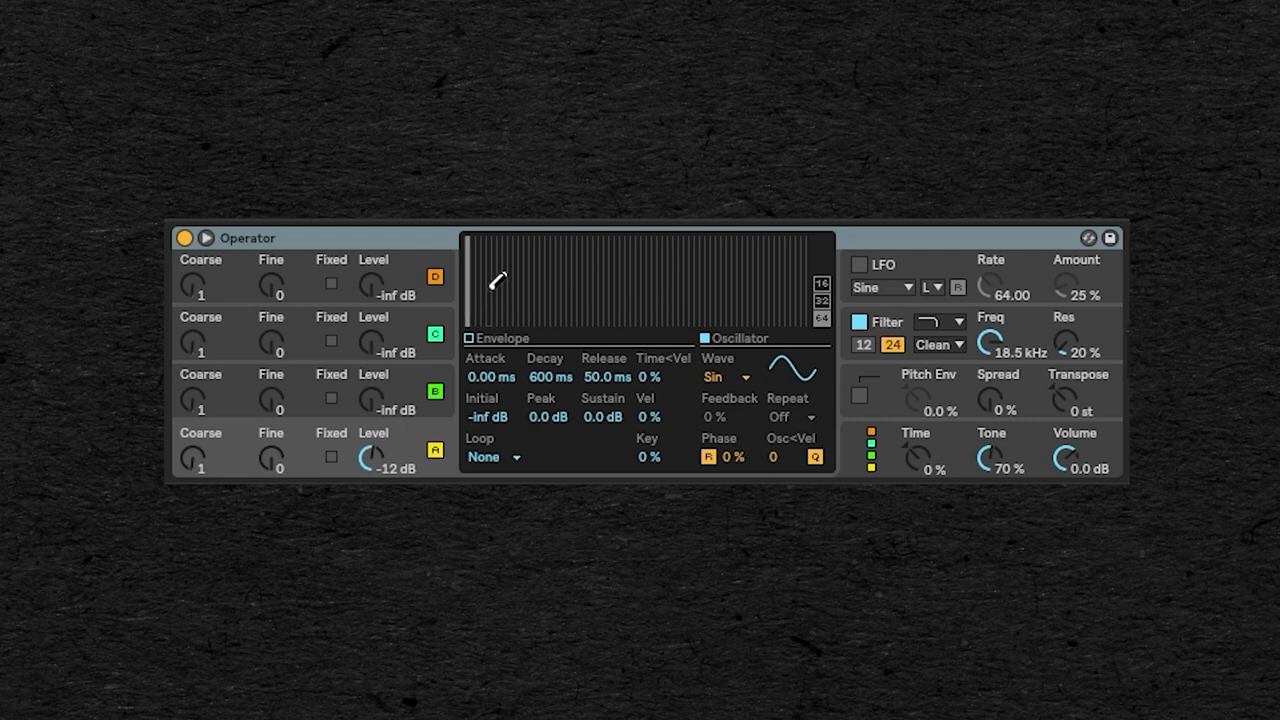
Step: Draw harmonic partials into oscillator A, so its wave becomes User with 64 partials
{"action": "mouse_move", "coordinate": [497, 277]}
{"action": "left_mouse_down"}
{"action": "mouse_move", "coordinate": [499, 314]}
{"action": "mouse_move", "coordinate": [525, 305]}
{"action": "mouse_move", "coordinate": [555, 258]}
{"action": "mouse_move", "coordinate": [616, 282]}
{"action": "mouse_move", "coordinate": [661, 322]}
{"action": "mouse_move", "coordinate": [584, 308]}
{"action": "mouse_move", "coordinate": [579, 290]}
{"action": "mouse_move", "coordinate": [587, 298]}
{"action": "mouse_move", "coordinate": [507, 332]}
{"action": "left_mouse_up"}
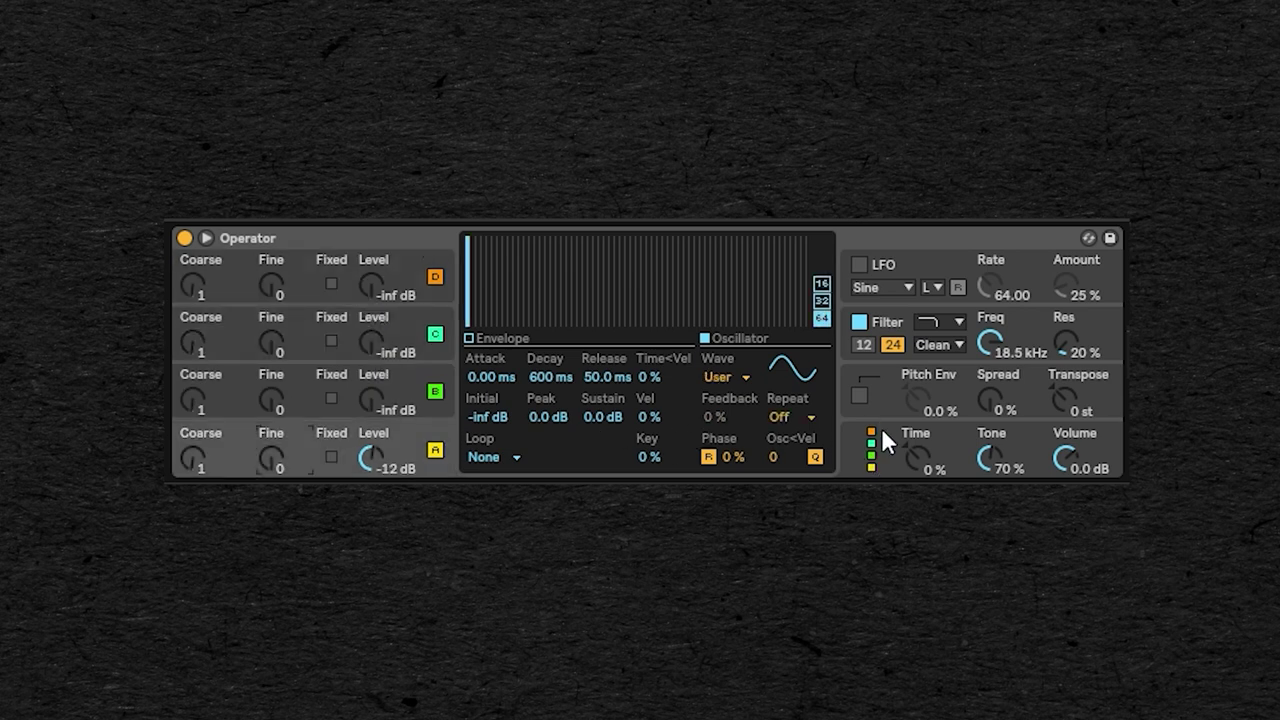
Step: Set Operator to the parallel algorithm and leave oscillator A a single fourth-harmonic partial
{"action": "left_click", "coordinate": [862, 452]}
{"action": "left_click", "coordinate": [797, 256]}
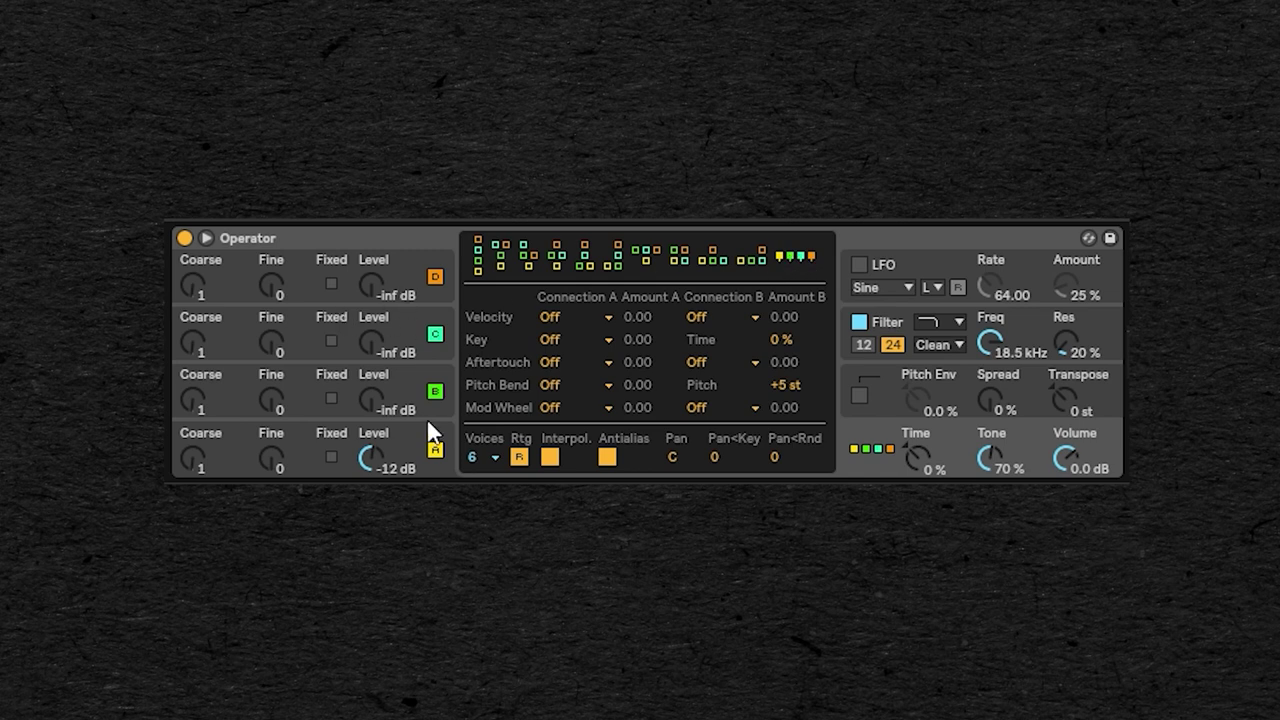
{"action": "left_click", "coordinate": [412, 289]}
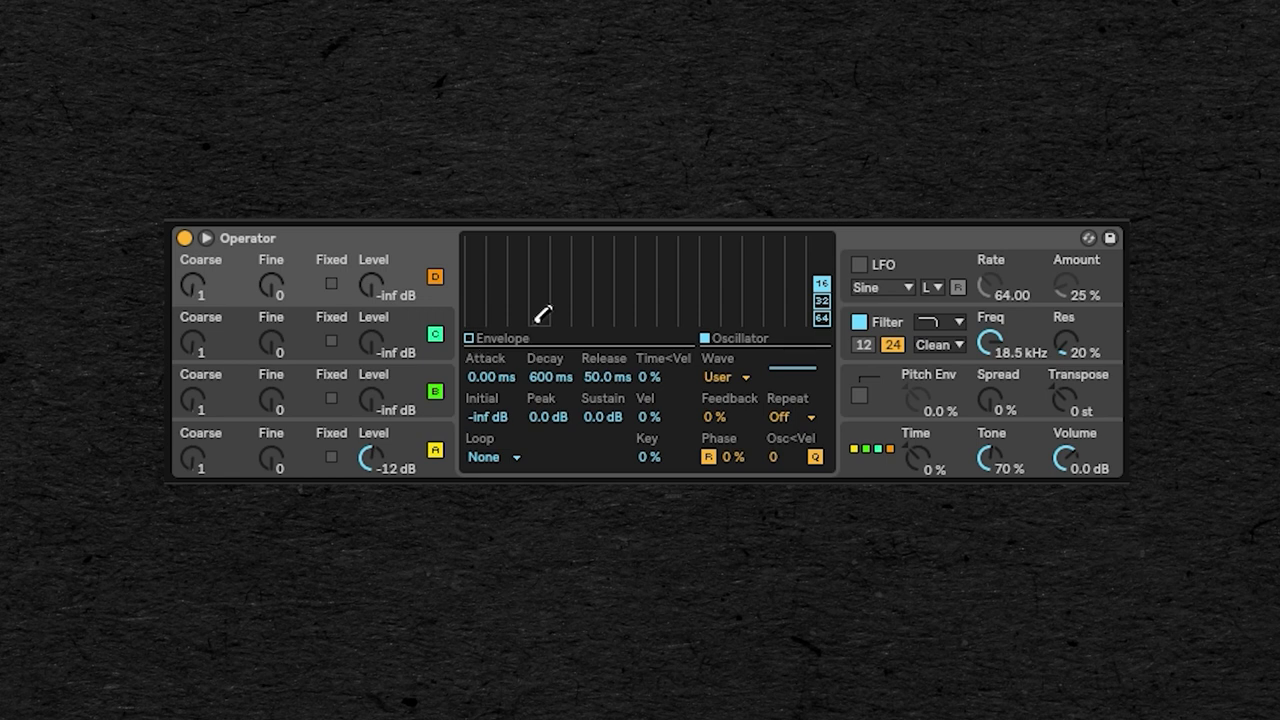
{"action": "left_click", "coordinate": [539, 240]}
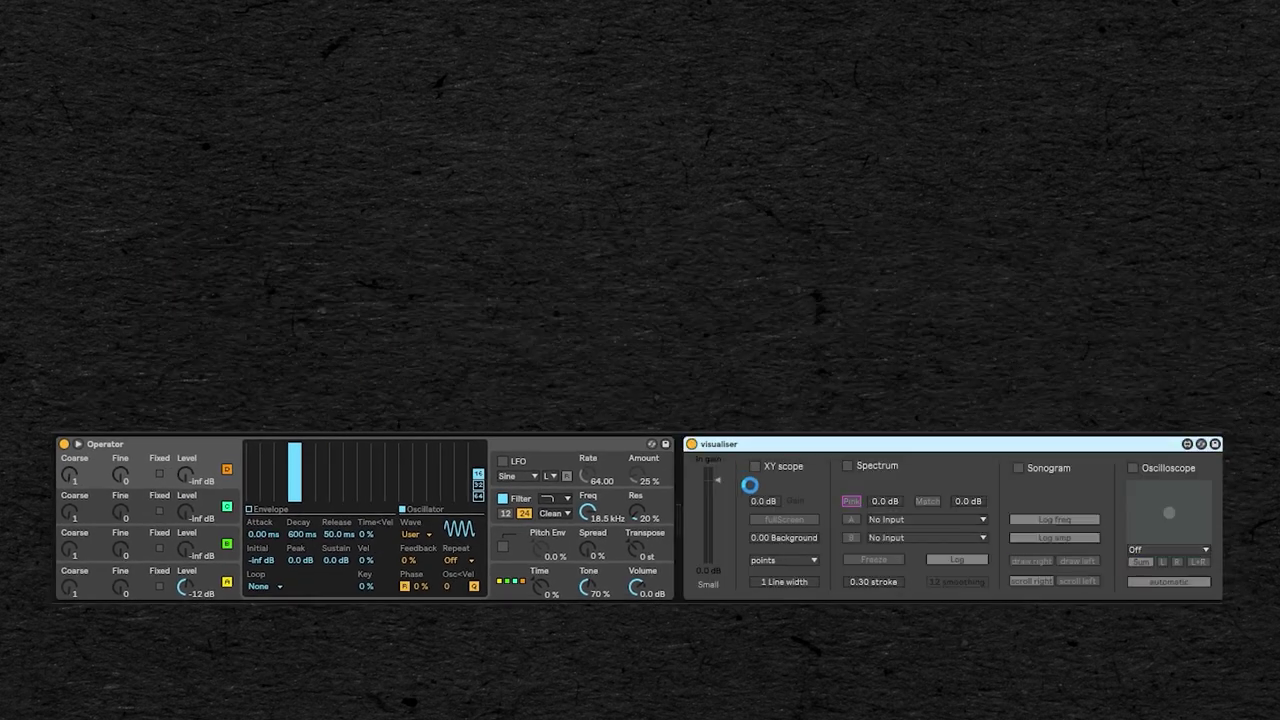
Step: Turn on the oscilloscope and try oscillator B, C and D level blends, with C at -10 dB
{"action": "left_click", "coordinate": [1133, 467]}
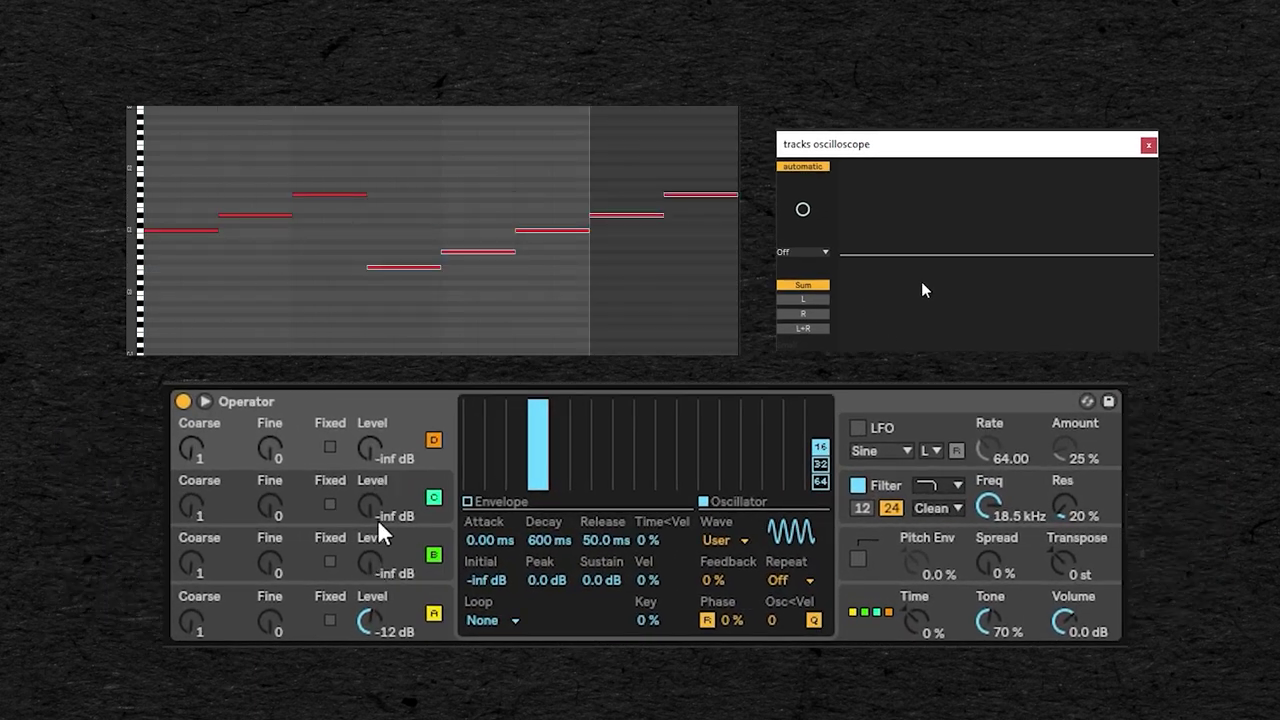
{"action": "left_click_drag", "start_coordinate": [371, 561], "coordinate": [369, 446]}
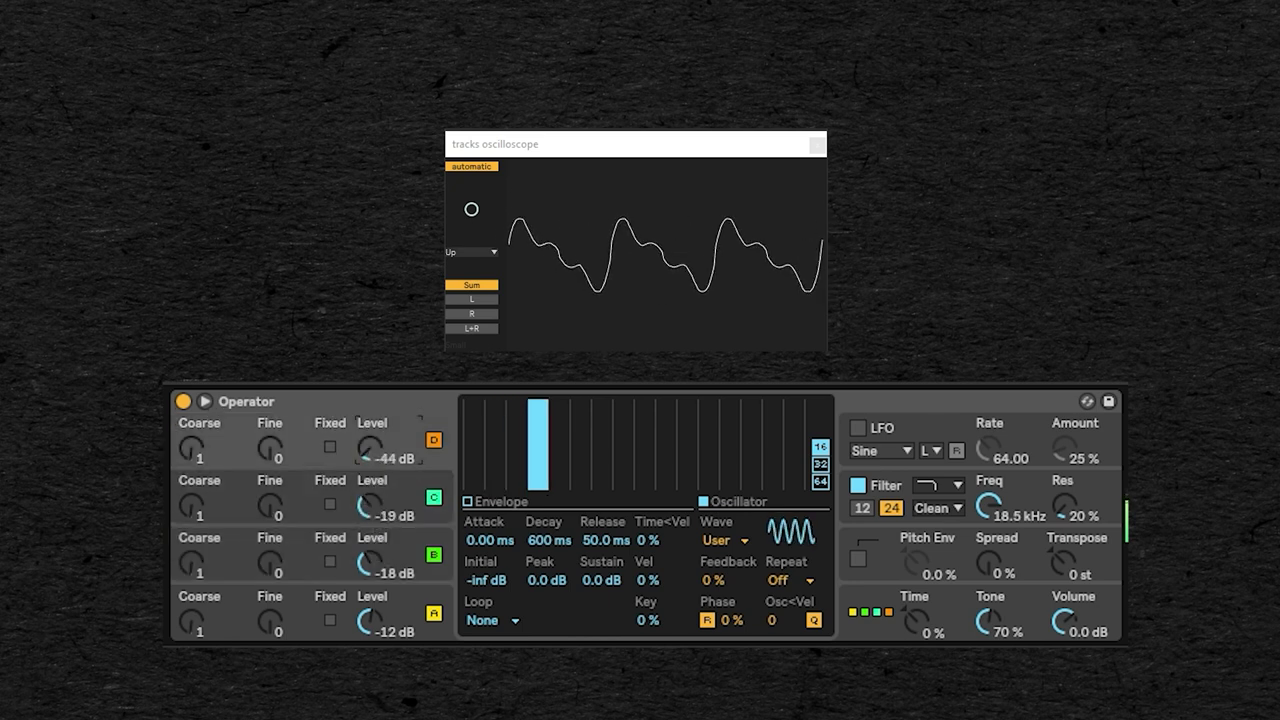
{"action": "left_click_drag", "start_coordinate": [371, 563], "coordinate": [371, 580]}
{"action": "left_click_drag", "start_coordinate": [378, 440], "coordinate": [378, 448]}
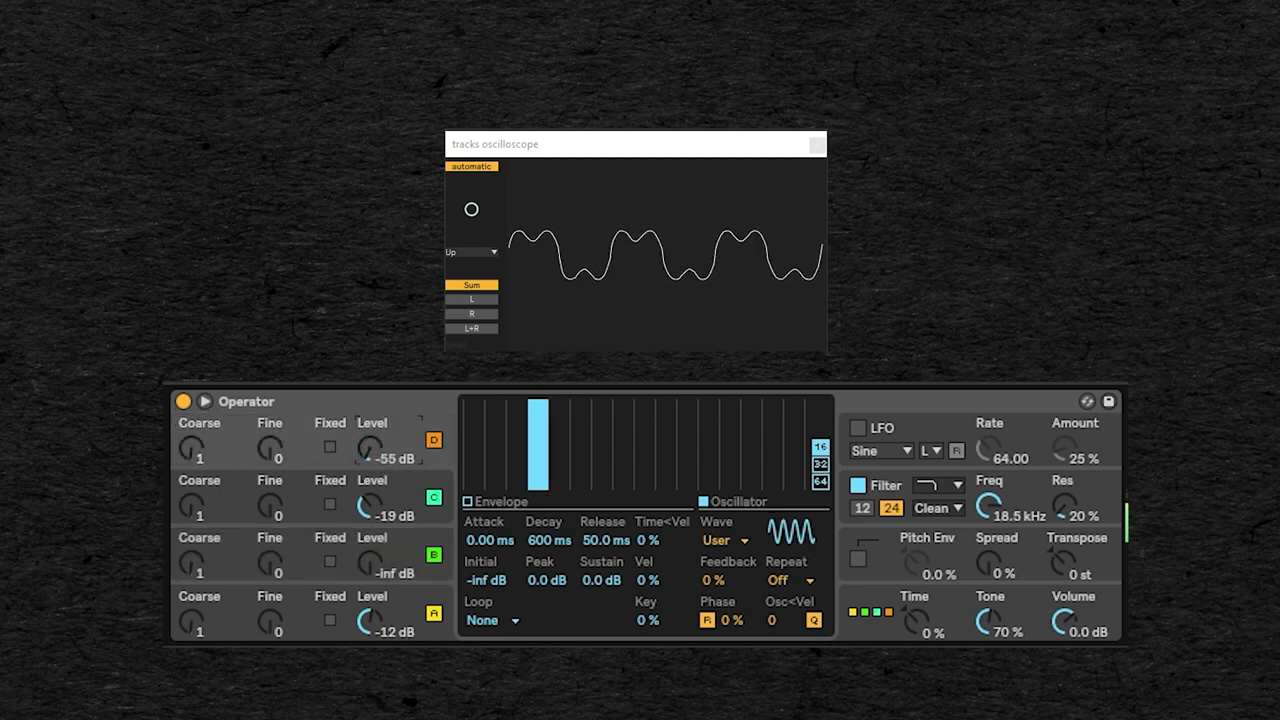
{"action": "left_click_drag", "start_coordinate": [374, 508], "coordinate": [374, 498]}
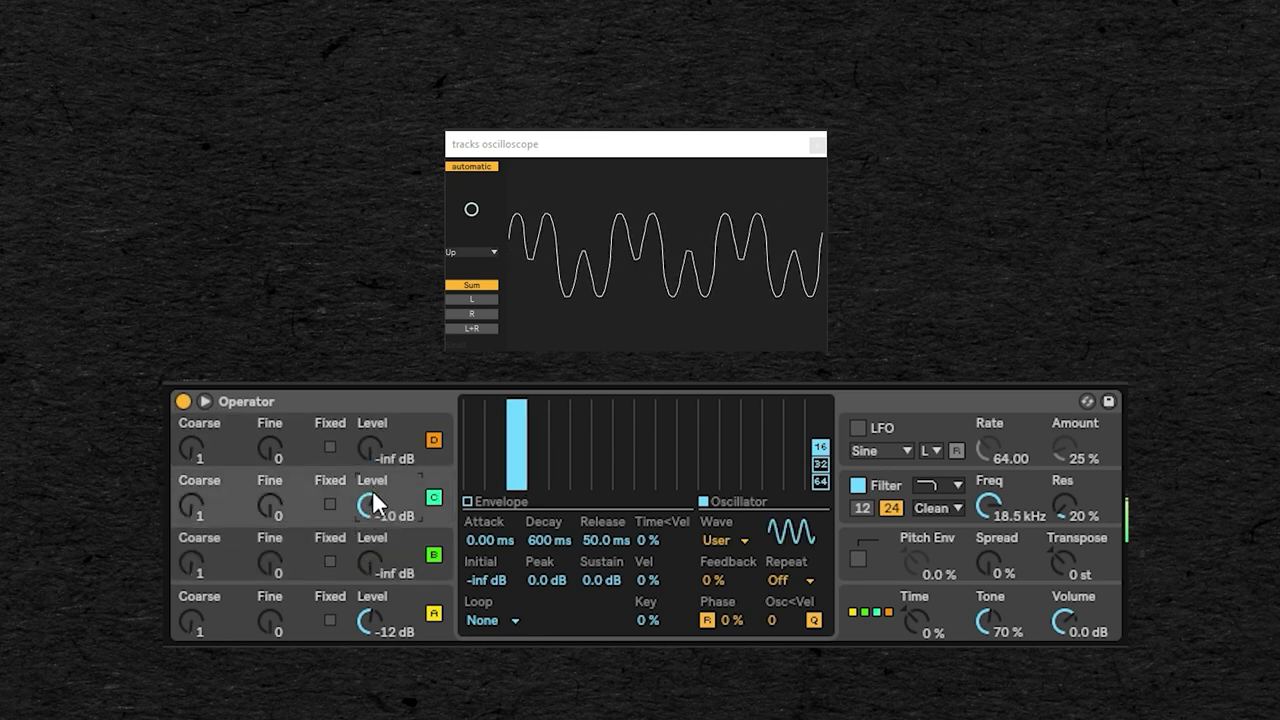
Step: Silence oscillators D and C and lower oscillator A to -22 dB
{"action": "left_click", "coordinate": [372, 445]}
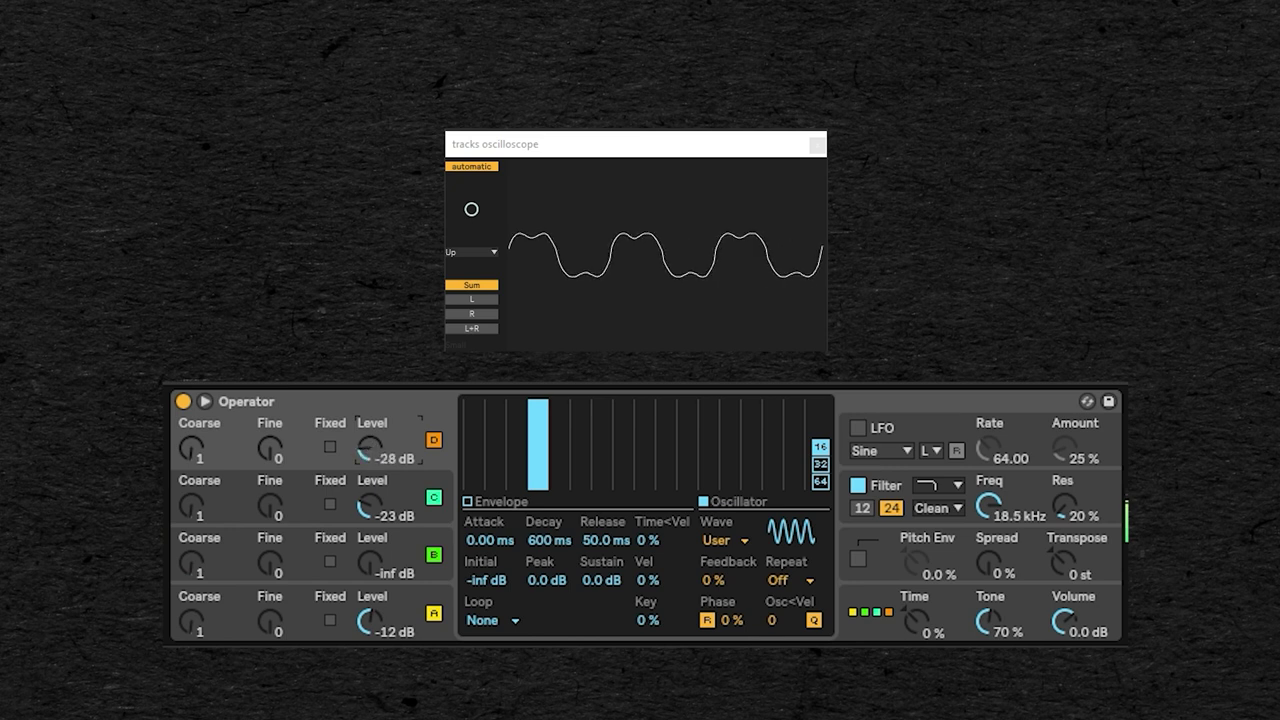
{"action": "left_click_drag", "start_coordinate": [370, 448], "coordinate": [370, 480]}
{"action": "left_click_drag", "start_coordinate": [370, 507], "coordinate": [359, 548]}
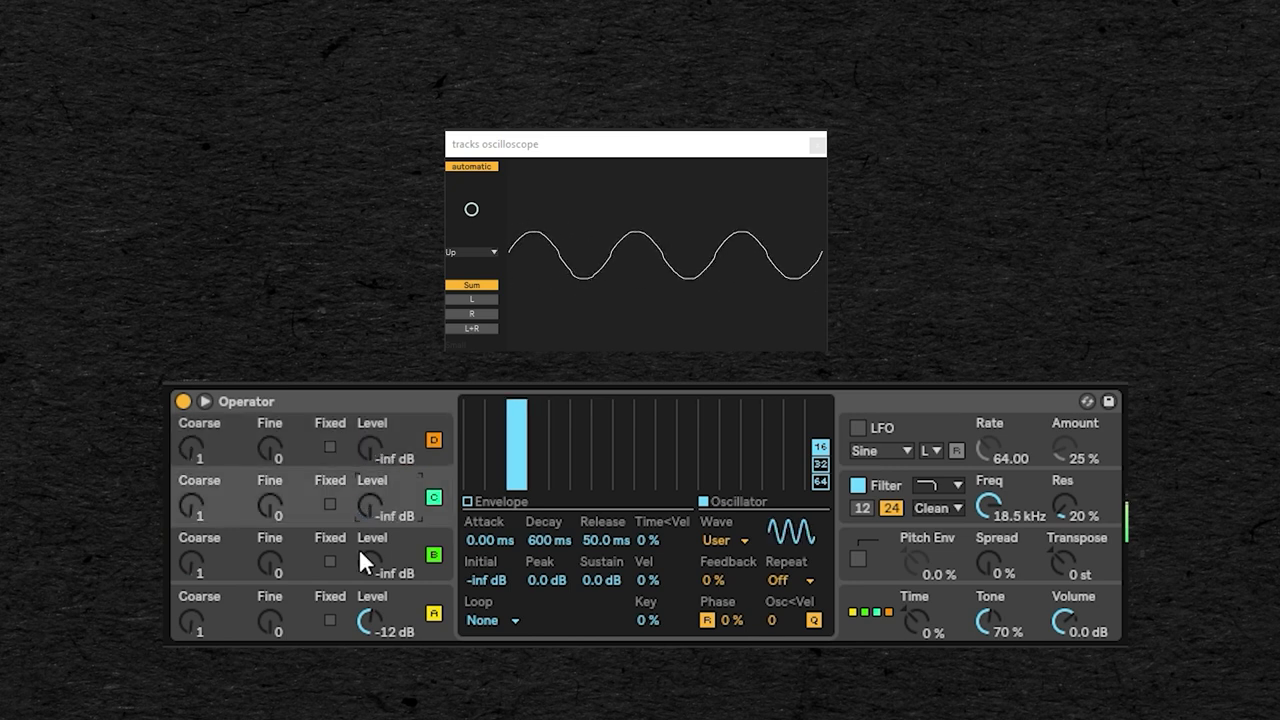
{"action": "left_click_drag", "start_coordinate": [370, 622], "coordinate": [370, 634]}
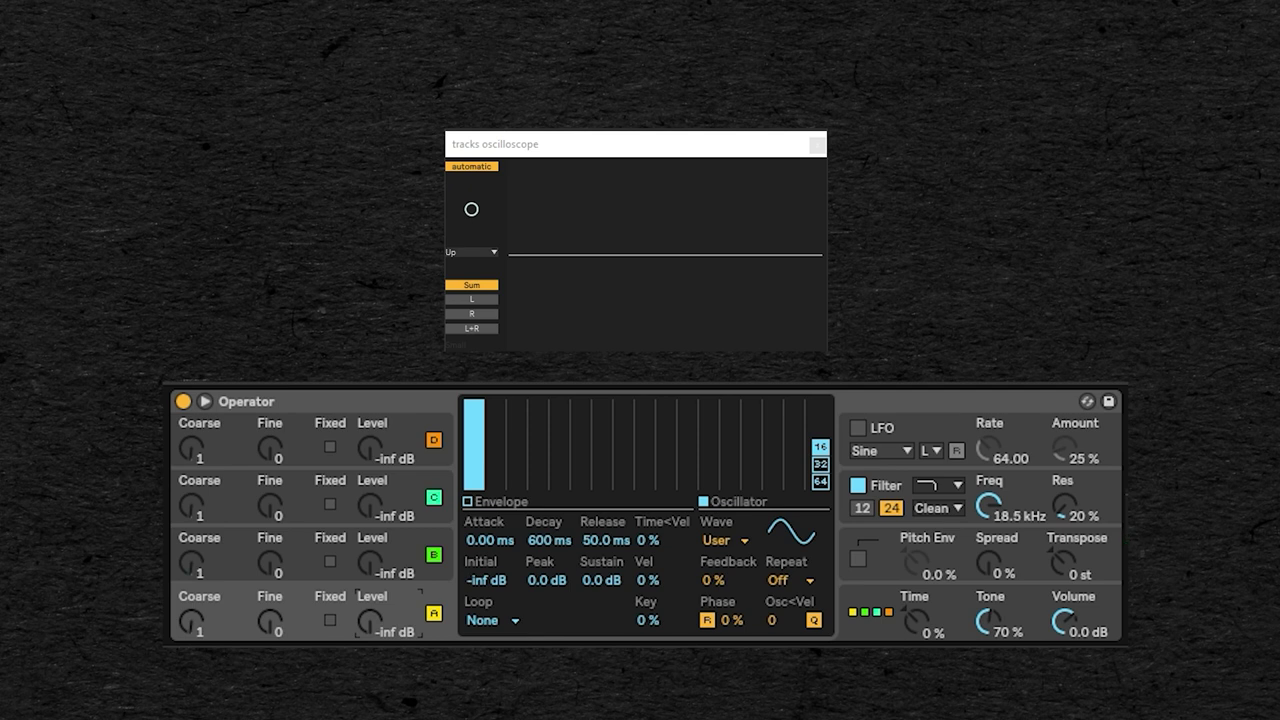
Step: Add partials to oscillators C and B and draw a low bell curve of harmonics for D
{"action": "left_click", "coordinate": [422, 580]}
{"action": "left_click", "coordinate": [340, 490]}
{"action": "left_click", "coordinate": [605, 443]}
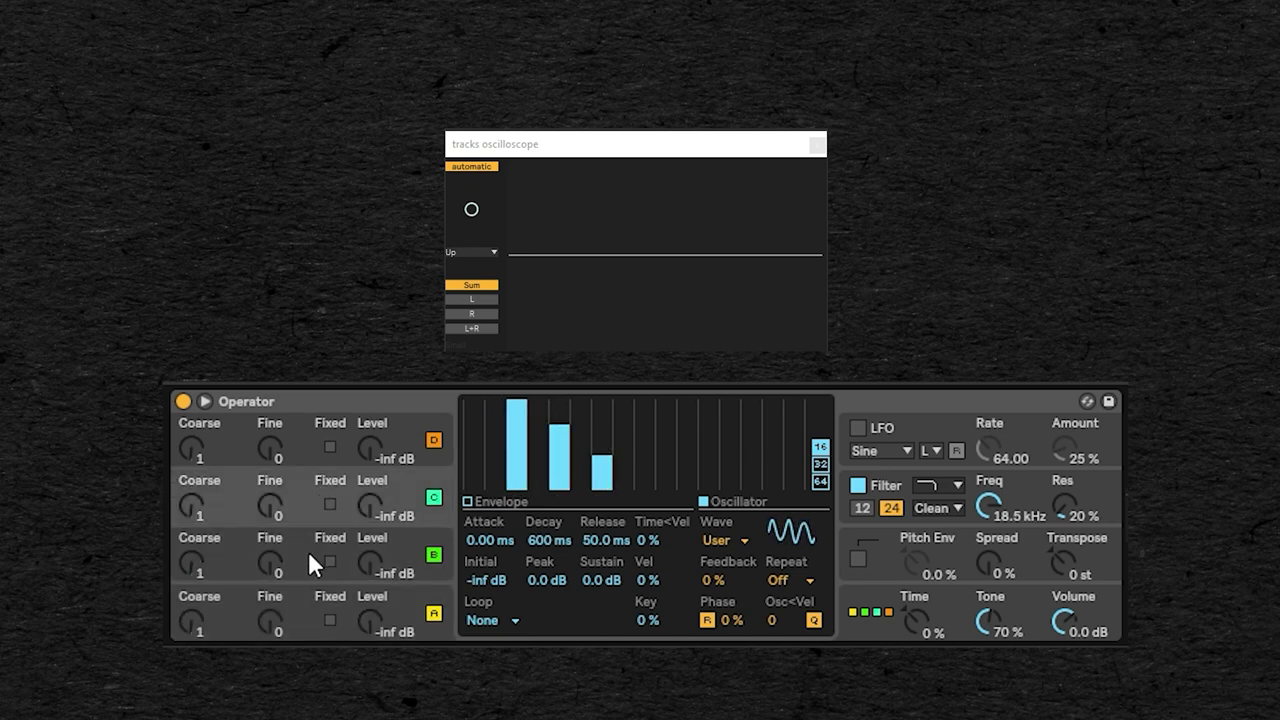
{"action": "left_click", "coordinate": [309, 563]}
{"action": "left_click", "coordinate": [586, 445]}
{"action": "left_click", "coordinate": [311, 445]}
{"action": "mouse_move", "coordinate": [543, 434]}
{"action": "left_mouse_down"}
{"action": "mouse_move", "coordinate": [850, 485]}
{"action": "mouse_move", "coordinate": [700, 482]}
{"action": "mouse_move", "coordinate": [843, 485]}
{"action": "left_mouse_up"}
Step: Blend oscillator levels on the scope, ending A -64, C -52, D -27, B -37 dB
{"action": "left_click_drag", "start_coordinate": [370, 620], "coordinate": [377, 505]}
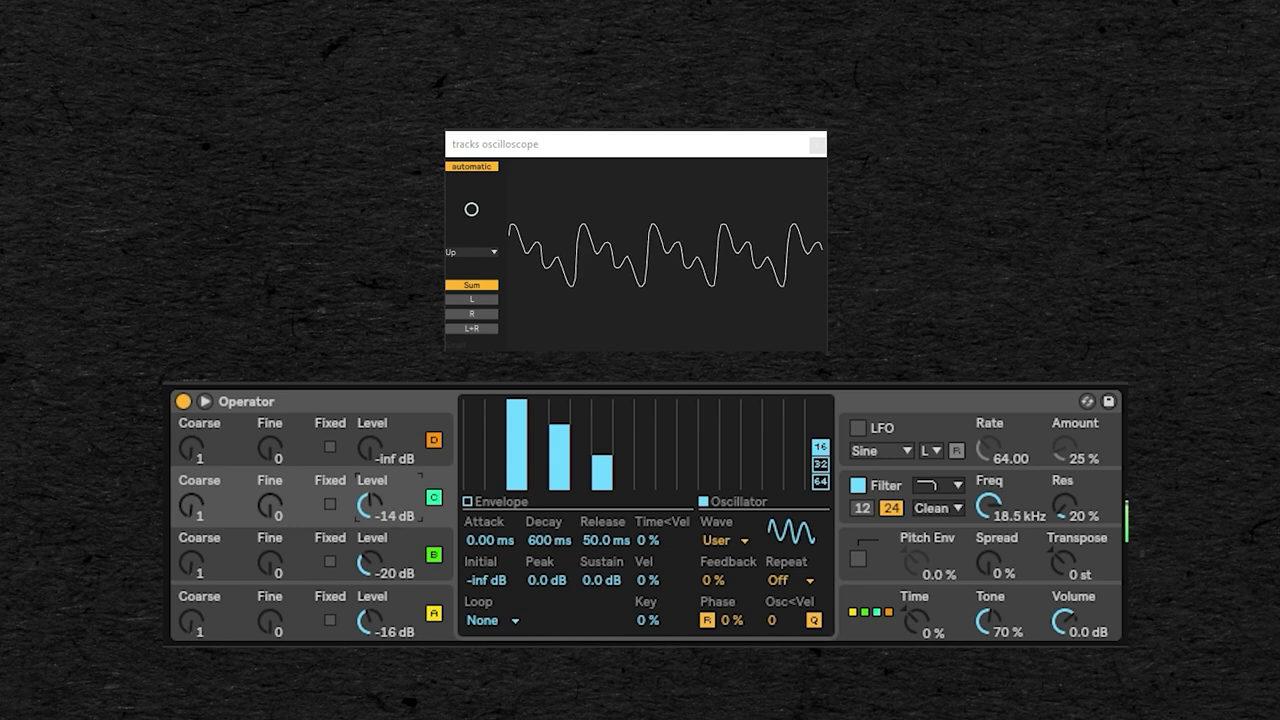
{"action": "left_click_drag", "start_coordinate": [372, 450], "coordinate": [372, 438]}
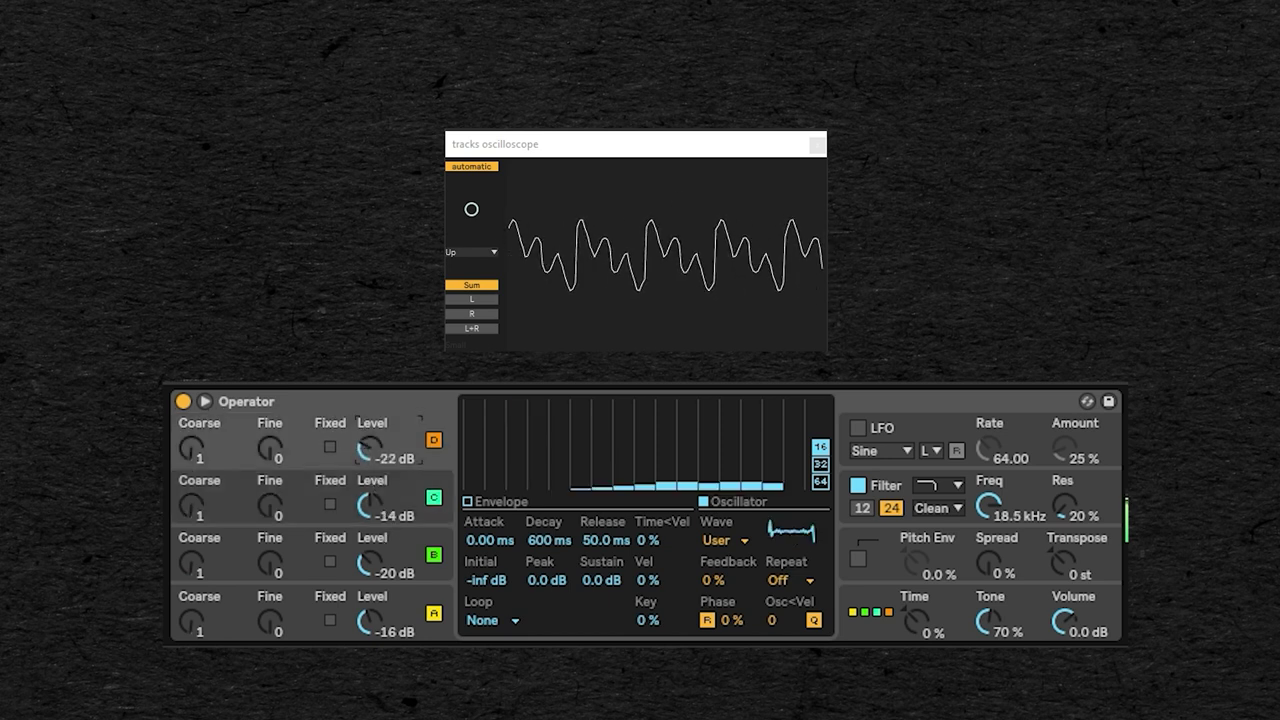
{"action": "left_click_drag", "start_coordinate": [370, 563], "coordinate": [370, 580]}
{"action": "mouse_move", "coordinate": [377, 500]}
{"action": "left_mouse_down"}
{"action": "mouse_move", "coordinate": [371, 531]}
{"action": "mouse_move", "coordinate": [370, 500]}
{"action": "mouse_move", "coordinate": [370, 513]}
{"action": "left_mouse_up"}
{"action": "left_click_drag", "start_coordinate": [374, 616], "coordinate": [374, 634]}
{"action": "left_click_drag", "start_coordinate": [370, 505], "coordinate": [370, 520]}
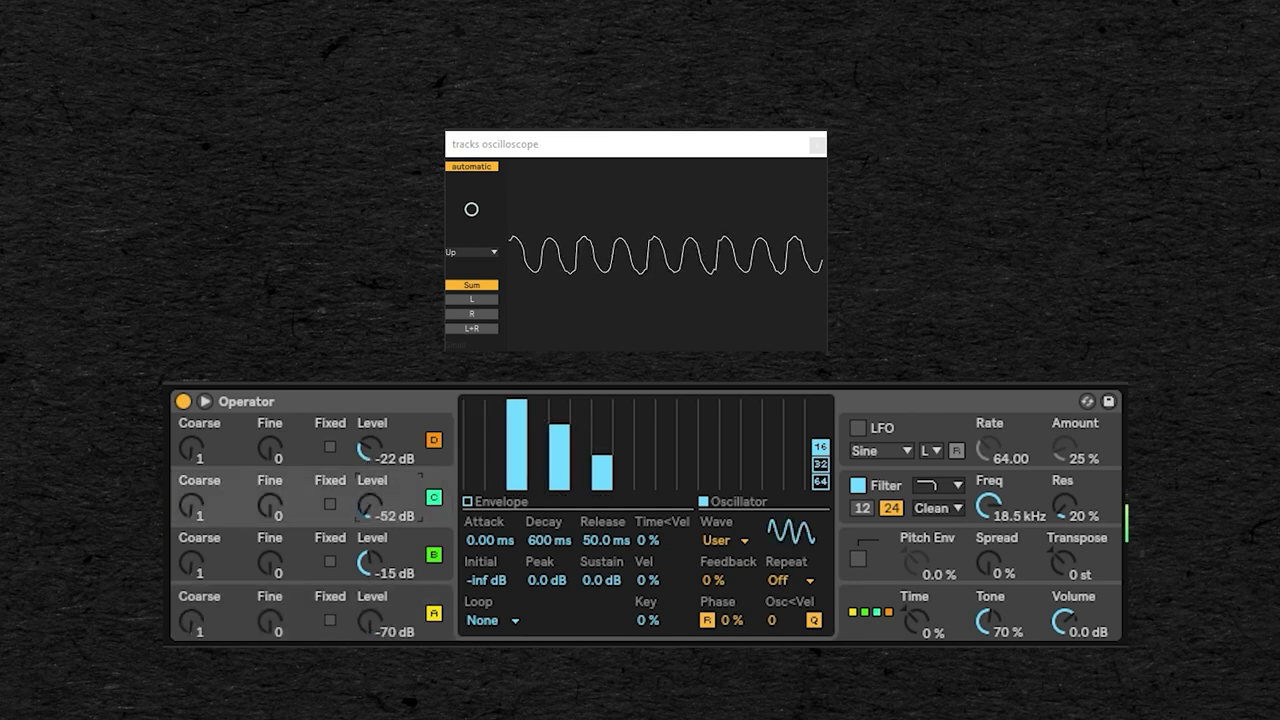
{"action": "left_click_drag", "start_coordinate": [370, 450], "coordinate": [370, 455]}
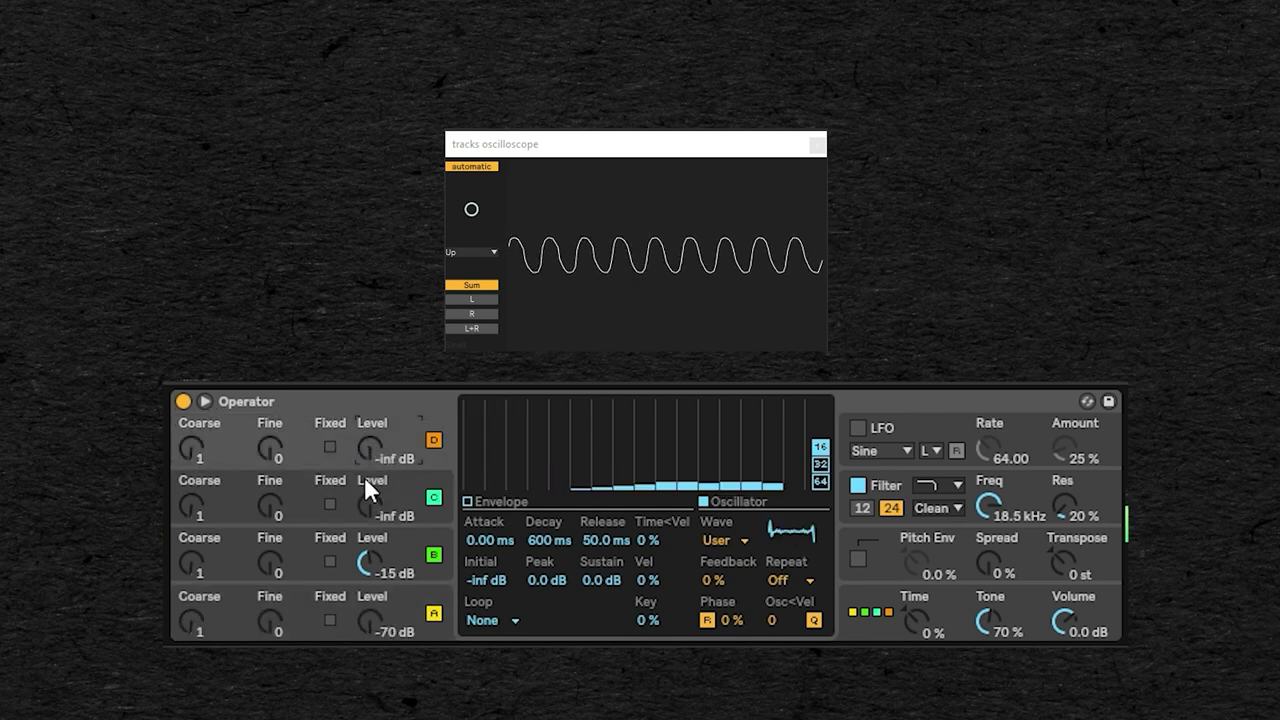
{"action": "left_click_drag", "start_coordinate": [370, 562], "coordinate": [370, 576]}
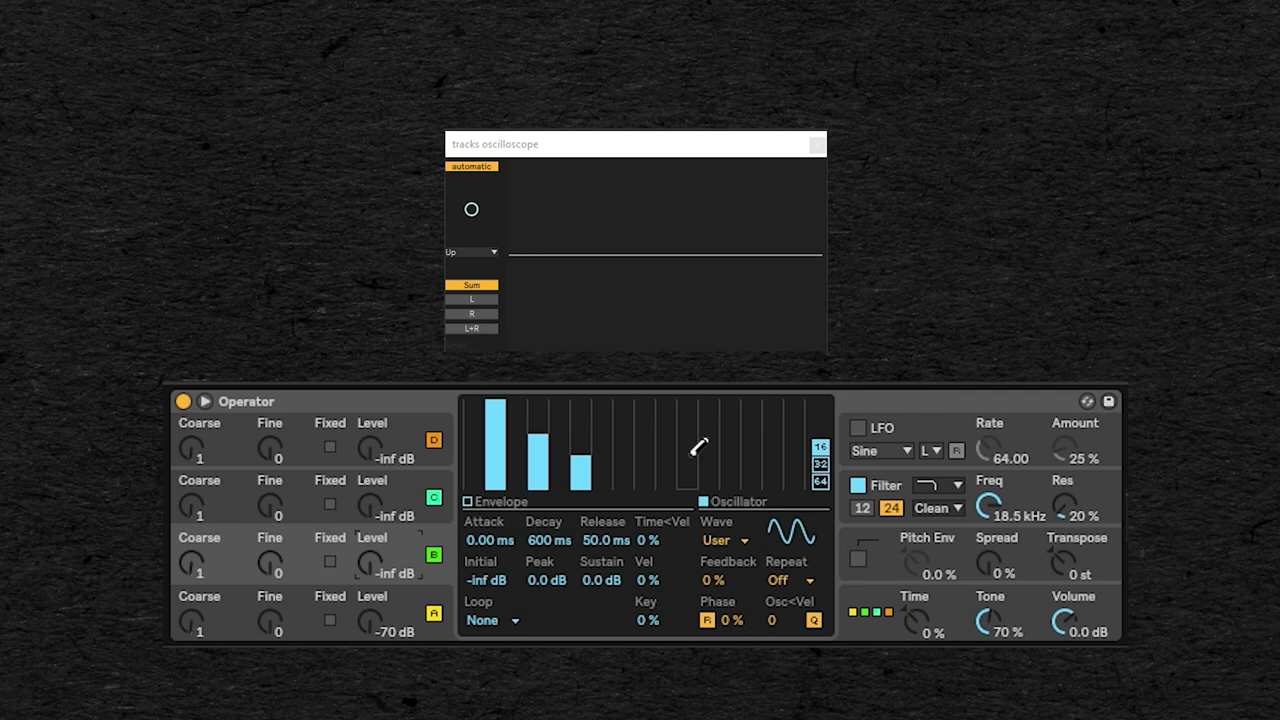
Step: Group Operator into an Instrument Rack and add a second chain holding a pasted Operator
{"action": "right_click", "coordinate": [318, 408]}
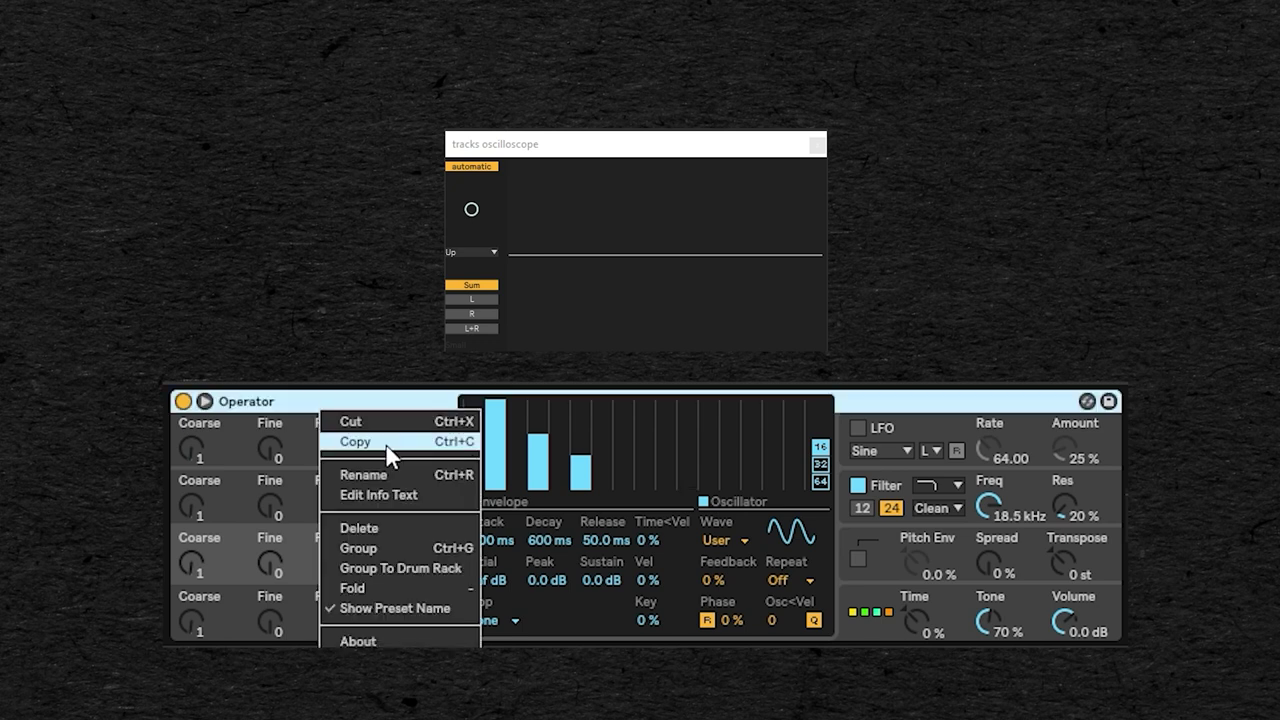
{"action": "left_click", "coordinate": [287, 400]}
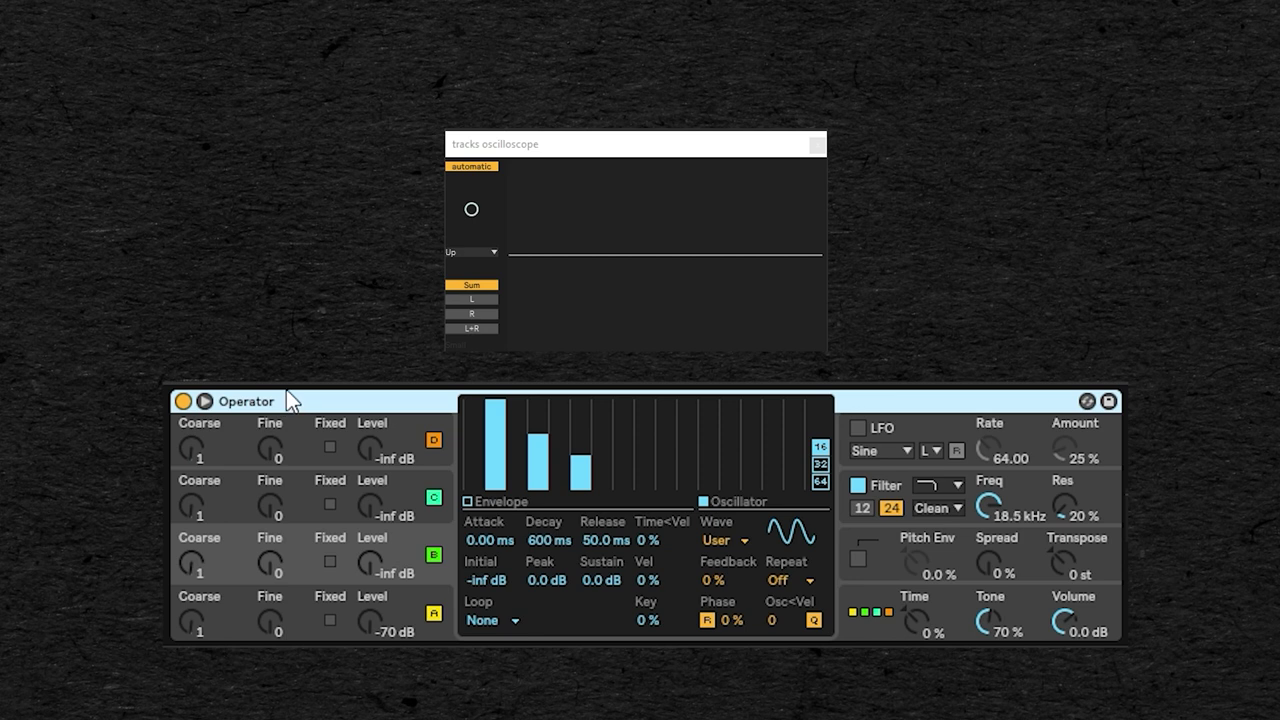
{"action": "key", "text": "ctrl+g"}
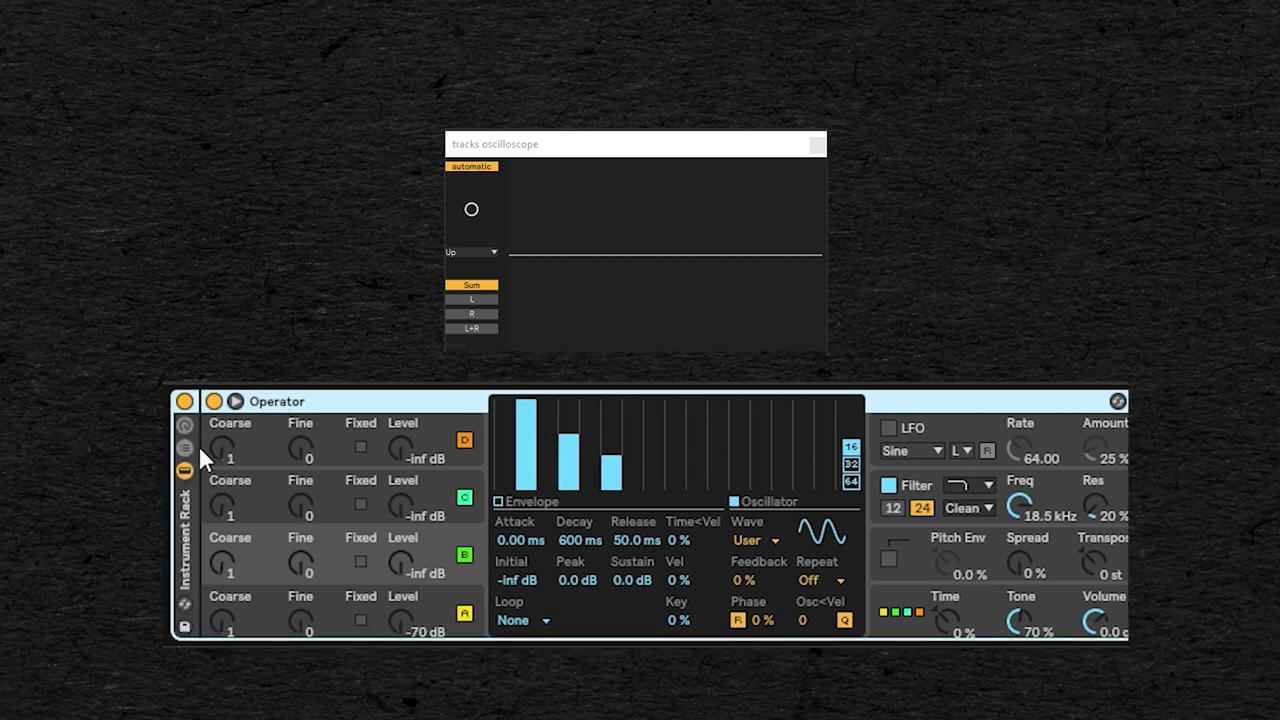
{"action": "left_click", "coordinate": [185, 447]}
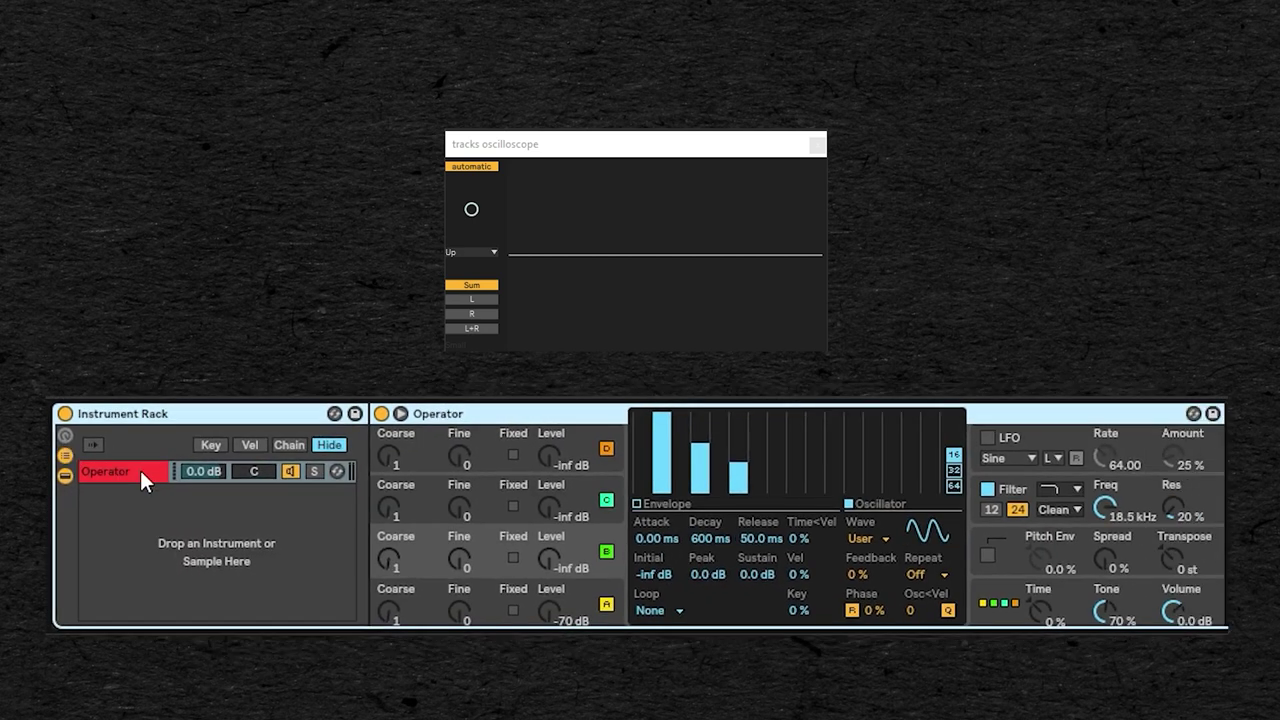
{"action": "right_click", "coordinate": [102, 506]}
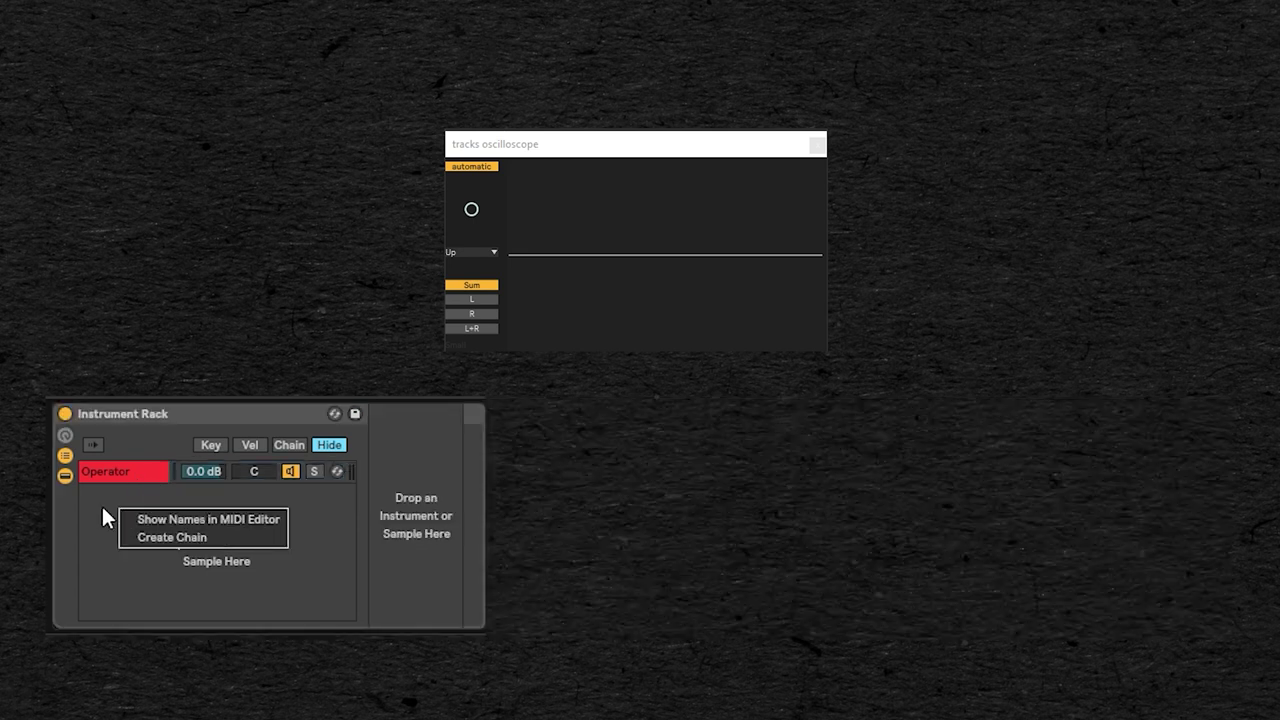
{"action": "left_click", "coordinate": [161, 535]}
{"action": "key", "text": "ctrl+v"}
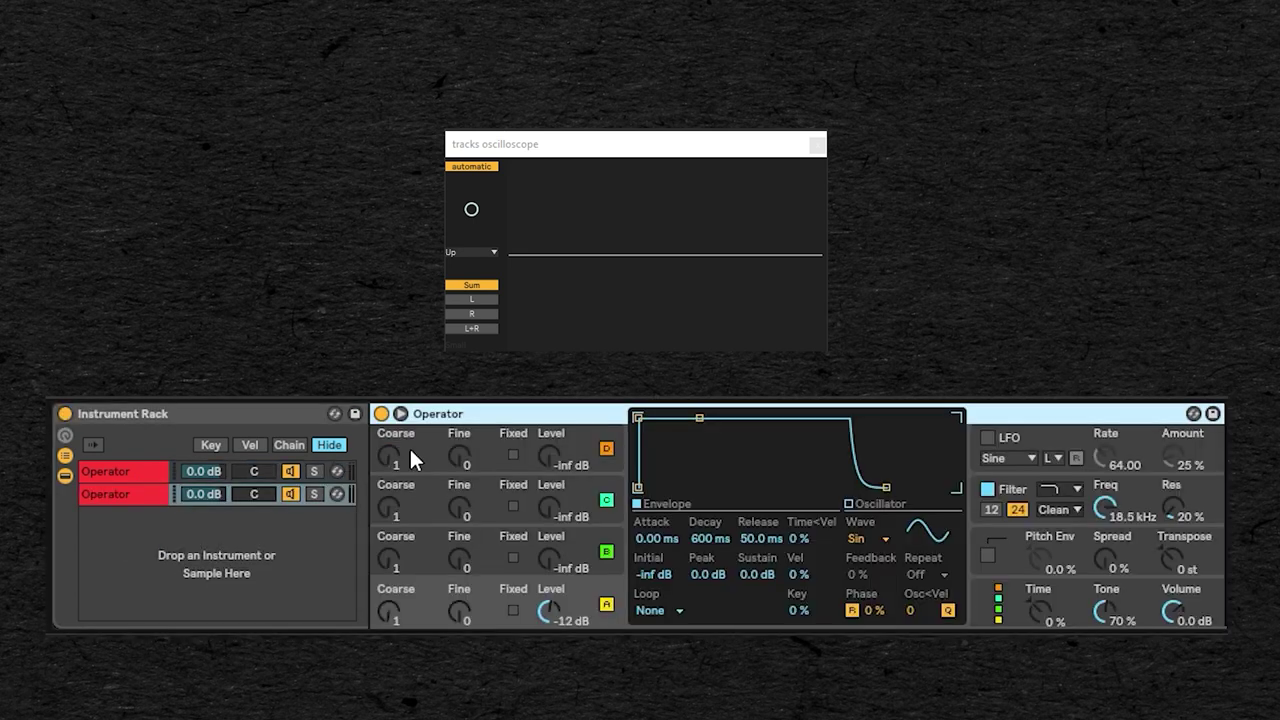
Step: Draw the new Operator's harmonics, giving oscillator C five partials, and show the eight macros
{"action": "mouse_move", "coordinate": [661, 455]}
{"action": "left_mouse_down"}
{"action": "mouse_move", "coordinate": [728, 456]}
{"action": "mouse_move", "coordinate": [772, 488]}
{"action": "mouse_move", "coordinate": [760, 478]}
{"action": "mouse_move", "coordinate": [782, 484]}
{"action": "mouse_move", "coordinate": [652, 459]}
{"action": "mouse_move", "coordinate": [665, 475]}
{"action": "mouse_move", "coordinate": [737, 461]}
{"action": "mouse_move", "coordinate": [912, 470]}
{"action": "left_mouse_up"}
{"action": "left_click", "coordinate": [531, 552]}
{"action": "left_click", "coordinate": [612, 460]}
{"action": "left_click", "coordinate": [499, 482]}
{"action": "left_click", "coordinate": [661, 473]}
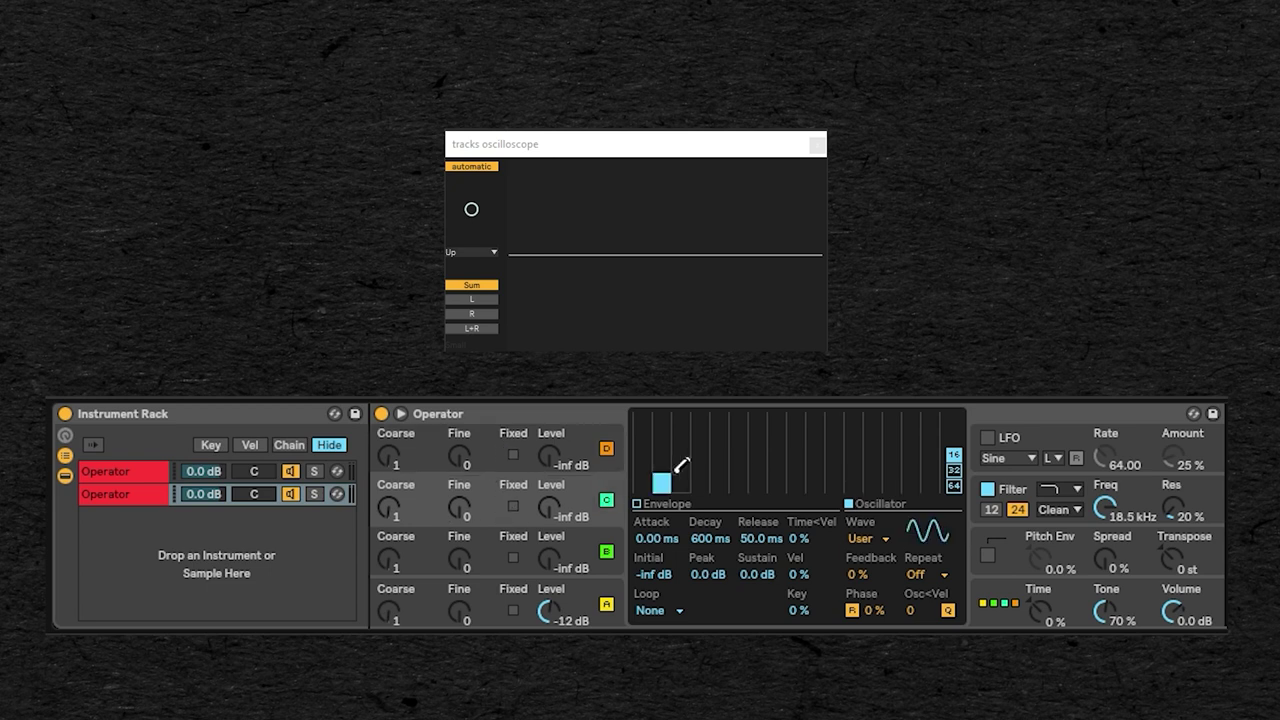
{"action": "left_click", "coordinate": [719, 473]}
{"action": "left_click", "coordinate": [777, 473]}
{"action": "left_click", "coordinate": [834, 480]}
{"action": "left_click", "coordinate": [891, 483]}
{"action": "left_click", "coordinate": [65, 435]}
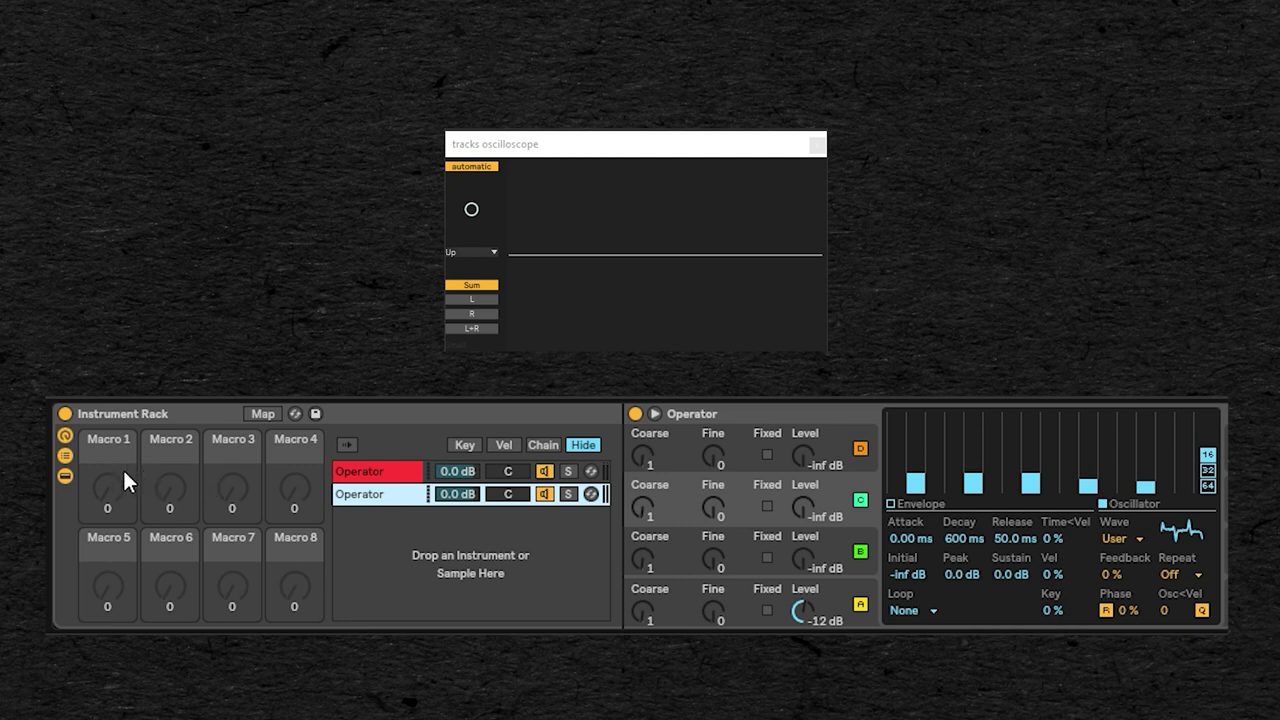
Step: Map the first Operator's oscillator A–D levels to Macros 1–4
{"action": "left_click", "coordinate": [266, 476]}
{"action": "left_click", "coordinate": [262, 414]}
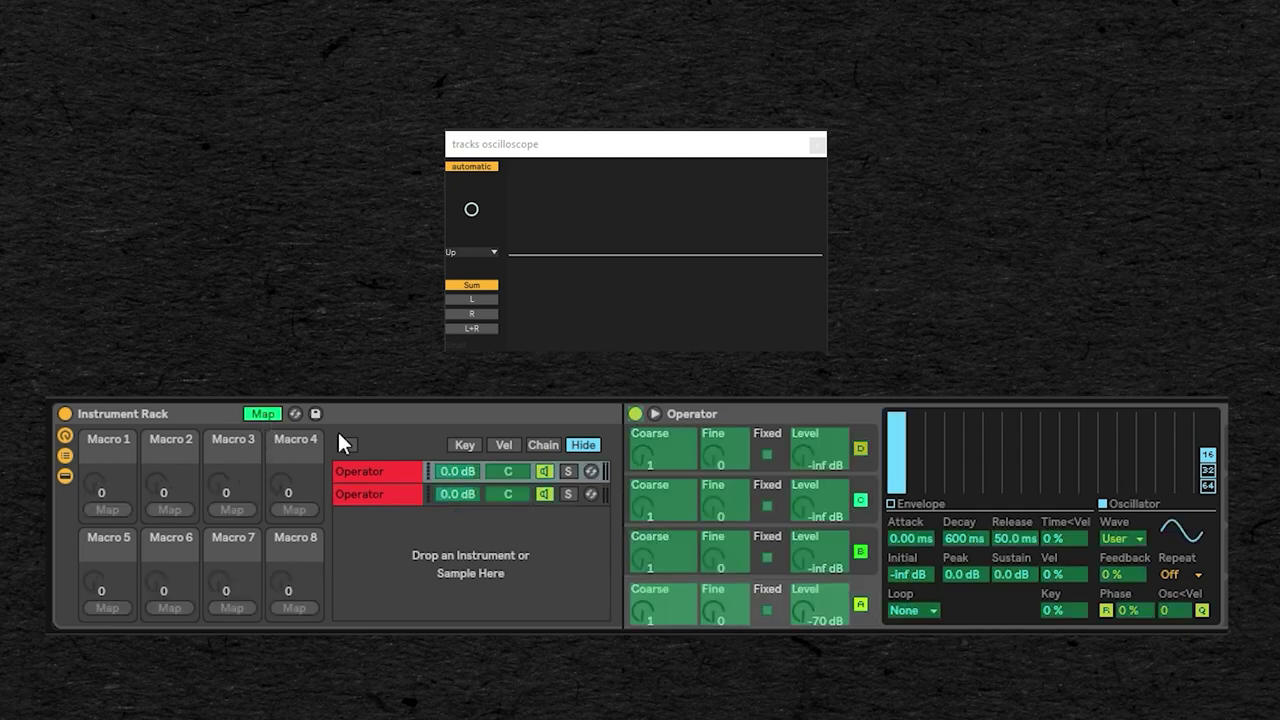
{"action": "left_click", "coordinate": [808, 602]}
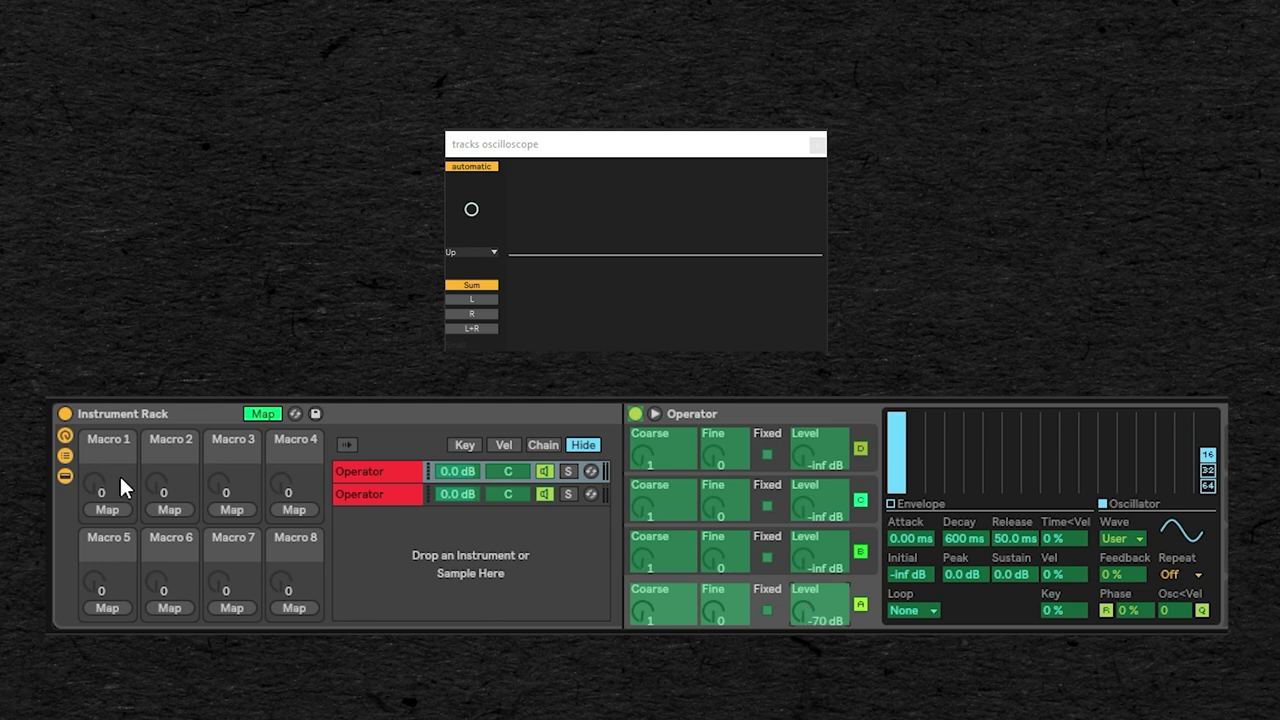
{"action": "left_click", "coordinate": [110, 510]}
{"action": "left_click", "coordinate": [811, 555]}
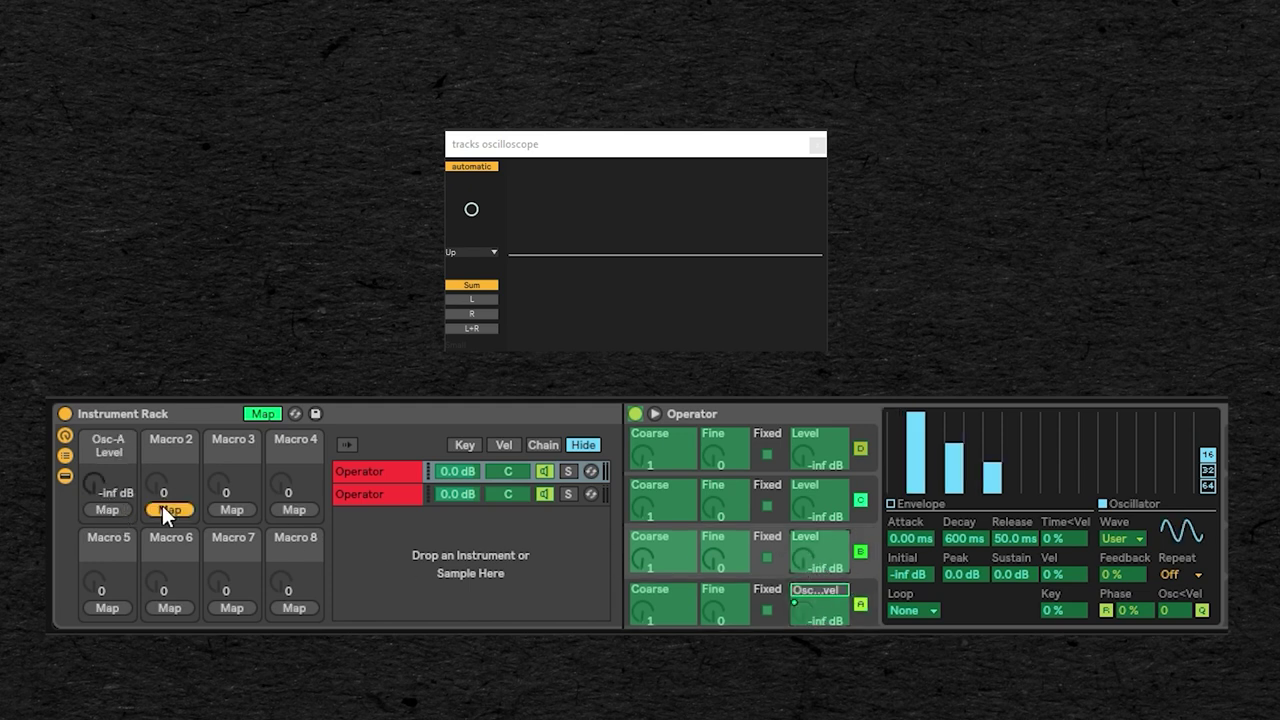
{"action": "left_click", "coordinate": [164, 509]}
{"action": "left_click", "coordinate": [808, 505]}
{"action": "left_click", "coordinate": [231, 509]}
{"action": "left_click", "coordinate": [822, 458]}
{"action": "left_click", "coordinate": [294, 509]}
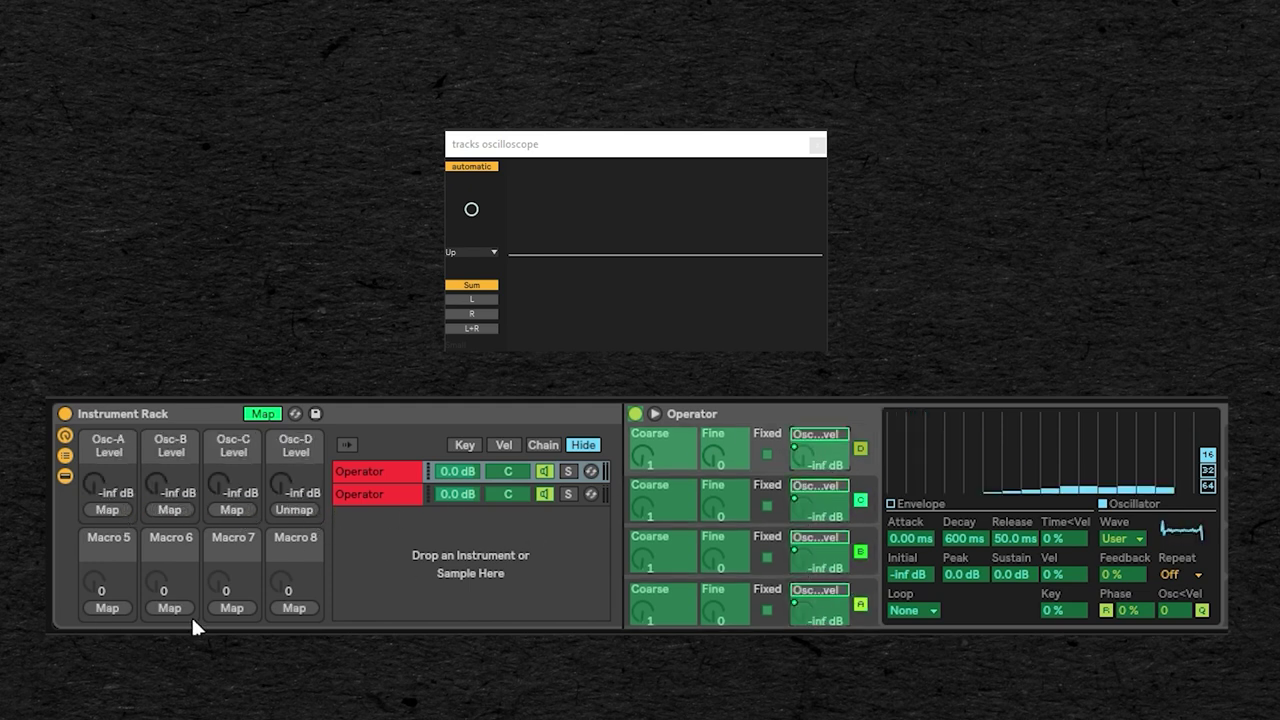
Step: Map the second Operator's oscillator A–D levels to Macros 5–8 and leave Map mode
{"action": "left_click", "coordinate": [380, 497]}
{"action": "left_click", "coordinate": [809, 605]}
{"action": "left_click", "coordinate": [110, 608]}
{"action": "left_click", "coordinate": [805, 556]}
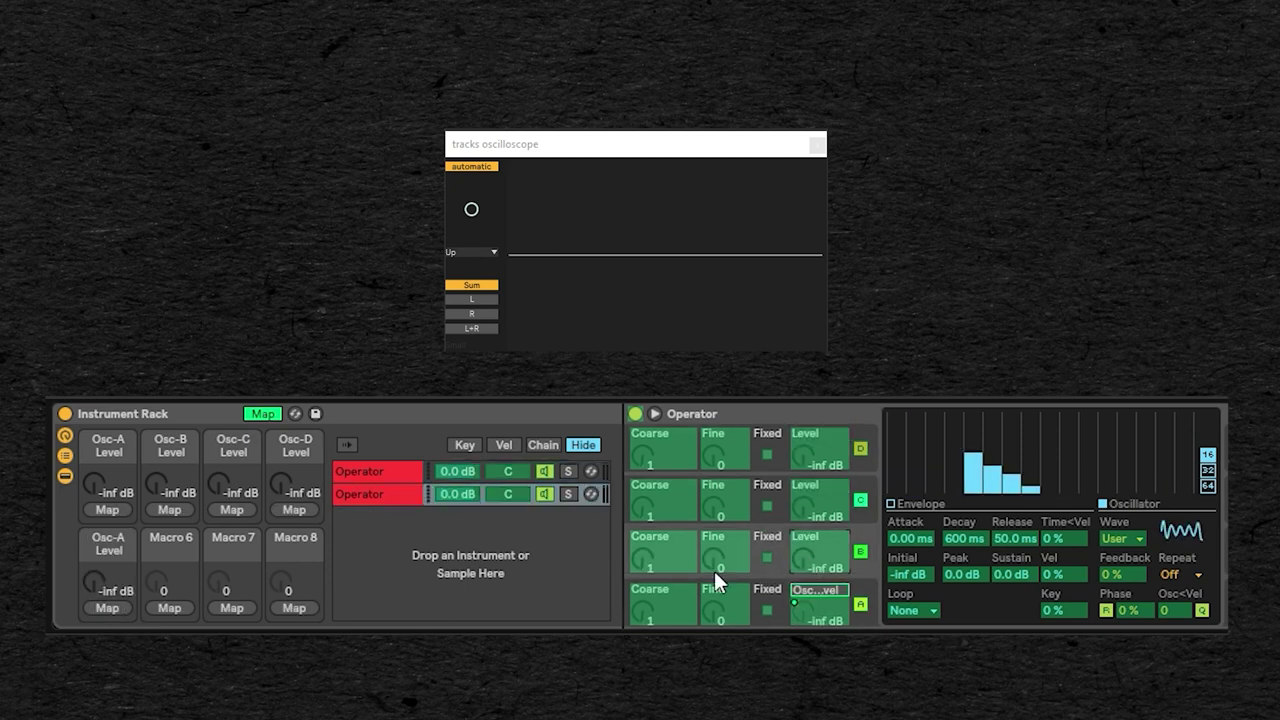
{"action": "left_click", "coordinate": [170, 608]}
{"action": "left_click", "coordinate": [808, 505]}
{"action": "left_click", "coordinate": [231, 608]}
{"action": "left_click", "coordinate": [822, 458]}
{"action": "left_click", "coordinate": [294, 608]}
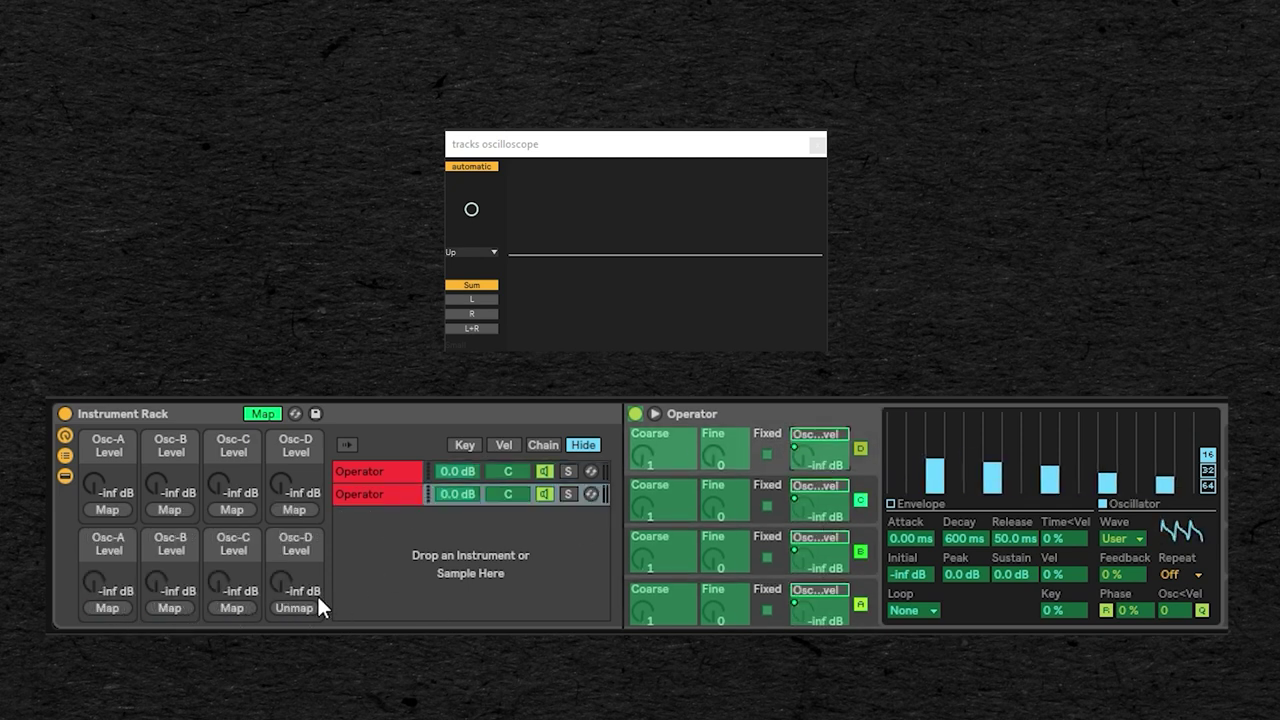
{"action": "left_click", "coordinate": [275, 414]}
Step: Raise the level macros (second Operator A -25, B -29, C -30 dB), then silence its B, C, D
{"action": "left_click_drag", "start_coordinate": [108, 497], "coordinate": [224, 490]}
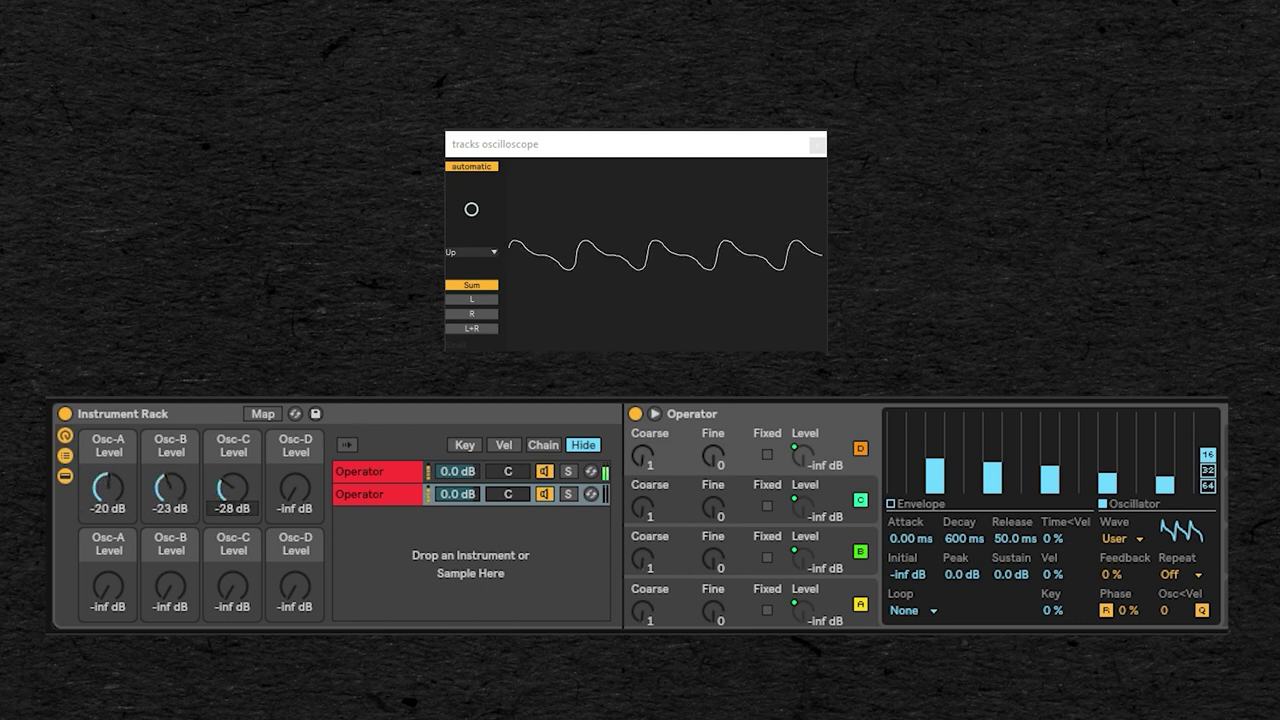
{"action": "left_click_drag", "start_coordinate": [232, 588], "coordinate": [232, 568]}
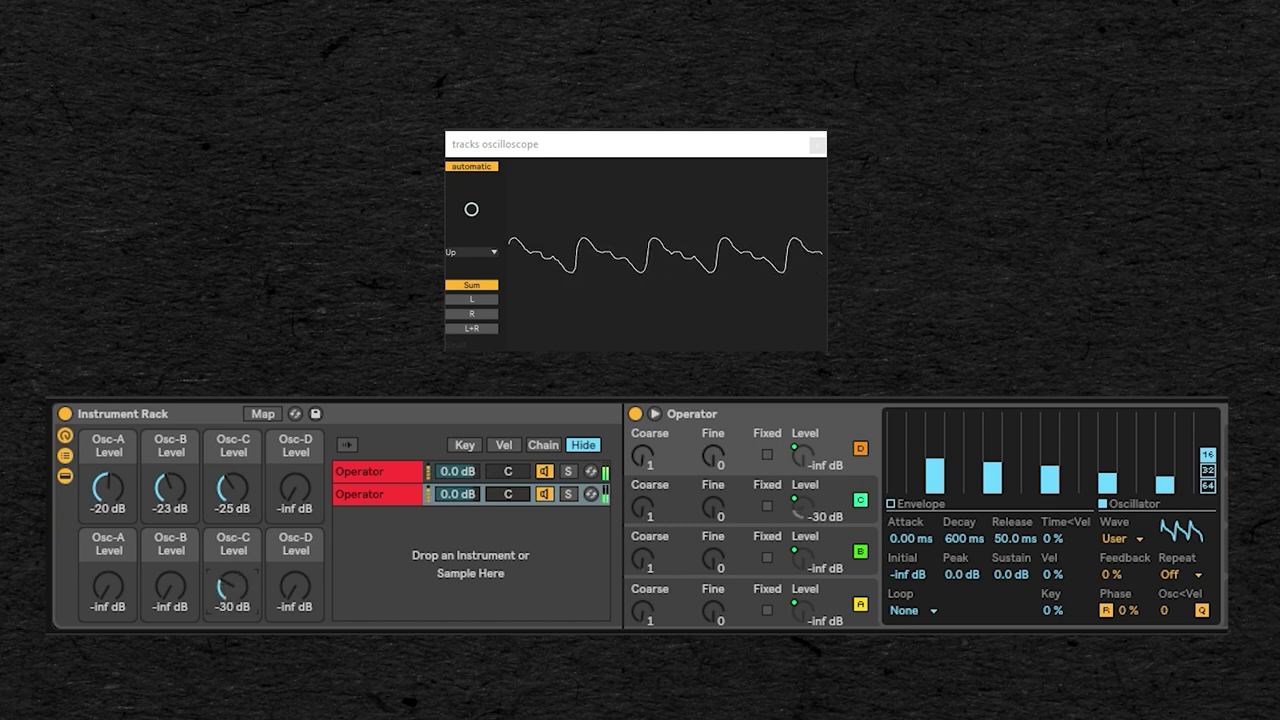
{"action": "left_click_drag", "start_coordinate": [112, 588], "coordinate": [112, 571]}
{"action": "left_click_drag", "start_coordinate": [176, 600], "coordinate": [176, 575]}
{"action": "left_click_drag", "start_coordinate": [290, 600], "coordinate": [290, 576]}
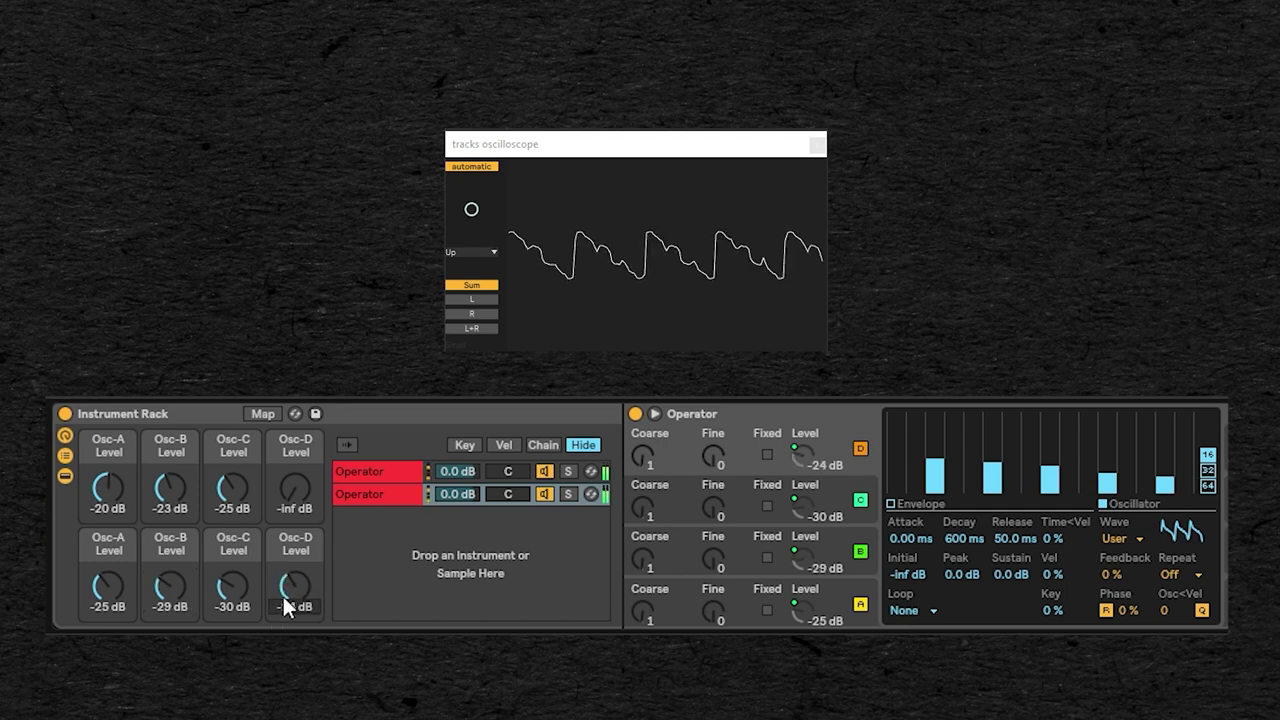
{"action": "left_click_drag", "start_coordinate": [295, 494], "coordinate": [170, 510]}
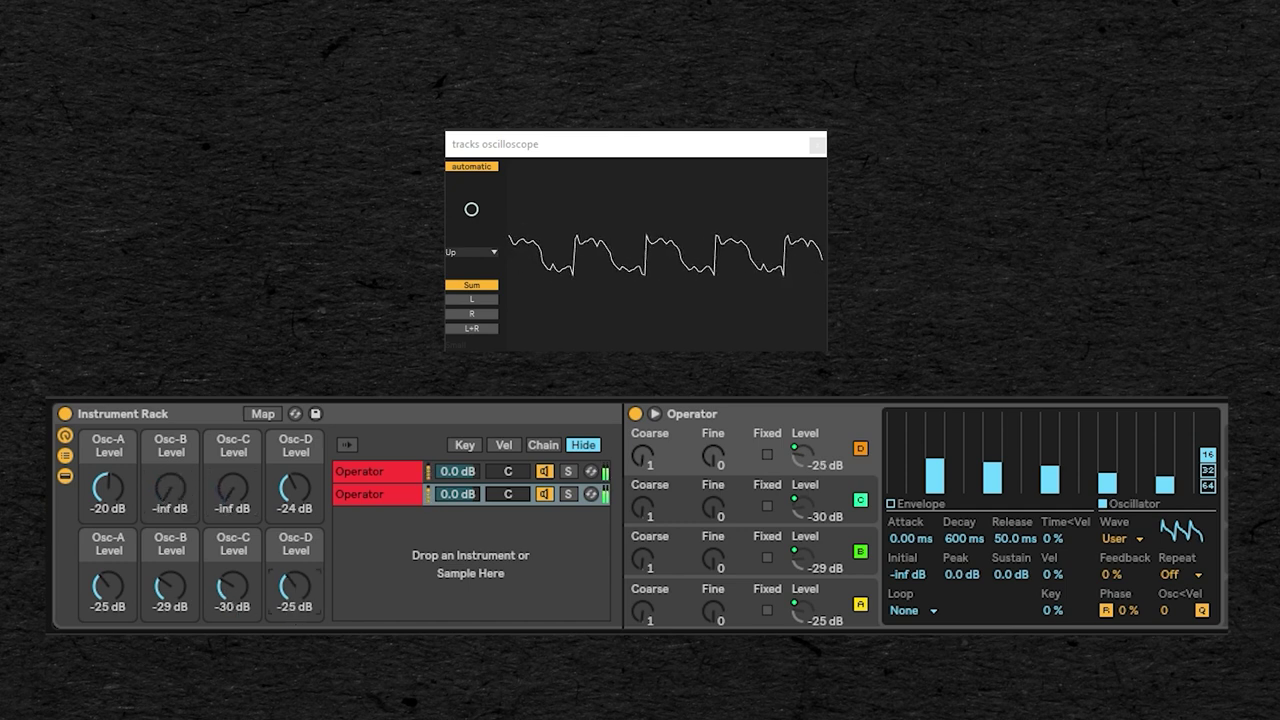
{"action": "left_click_drag", "start_coordinate": [295, 586], "coordinate": [295, 606]}
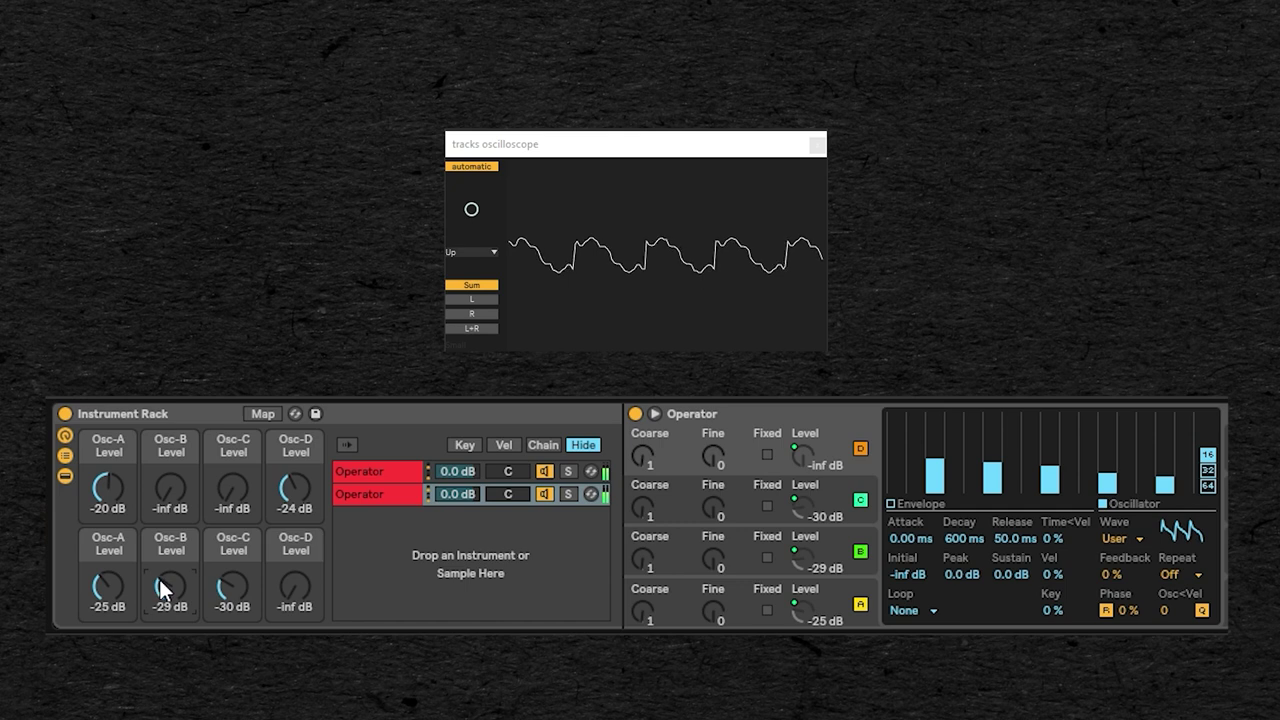
{"action": "left_click_drag", "start_coordinate": [163, 590], "coordinate": [108, 606]}
Step: Rebalance the macros, bringing in the first Operator's B and C and the second's D
{"action": "left_click_drag", "start_coordinate": [232, 598], "coordinate": [232, 580]}
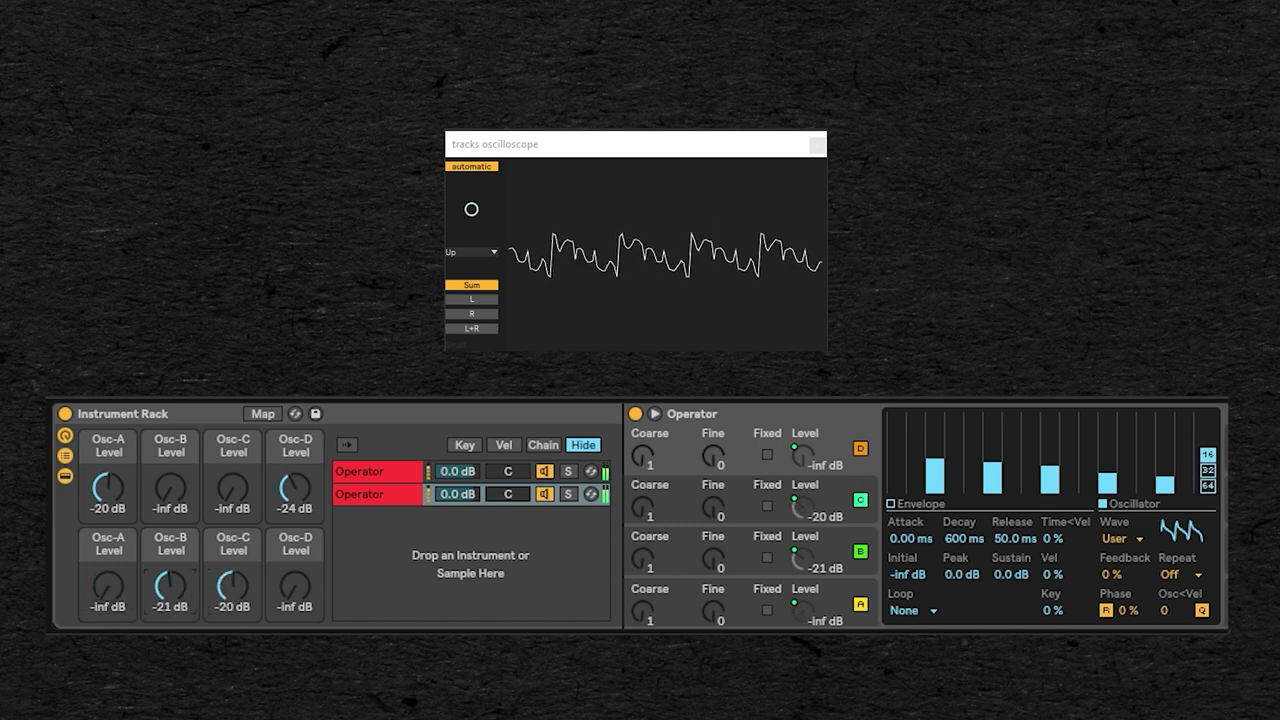
{"action": "left_click_drag", "start_coordinate": [232, 490], "coordinate": [232, 484]}
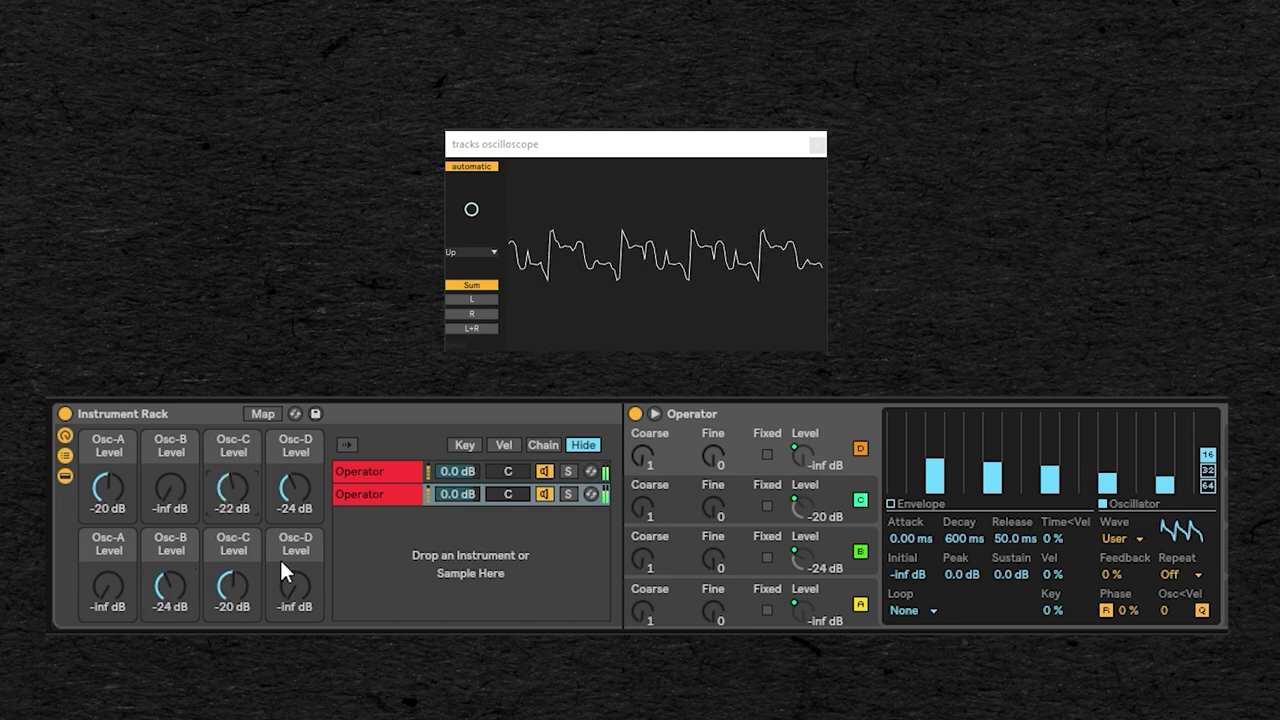
{"action": "left_click_drag", "start_coordinate": [172, 490], "coordinate": [172, 480]}
{"action": "left_click_drag", "start_coordinate": [241, 594], "coordinate": [241, 618]}
{"action": "left_click_drag", "start_coordinate": [172, 590], "coordinate": [172, 594]}
{"action": "left_click_drag", "start_coordinate": [290, 605], "coordinate": [290, 585]}
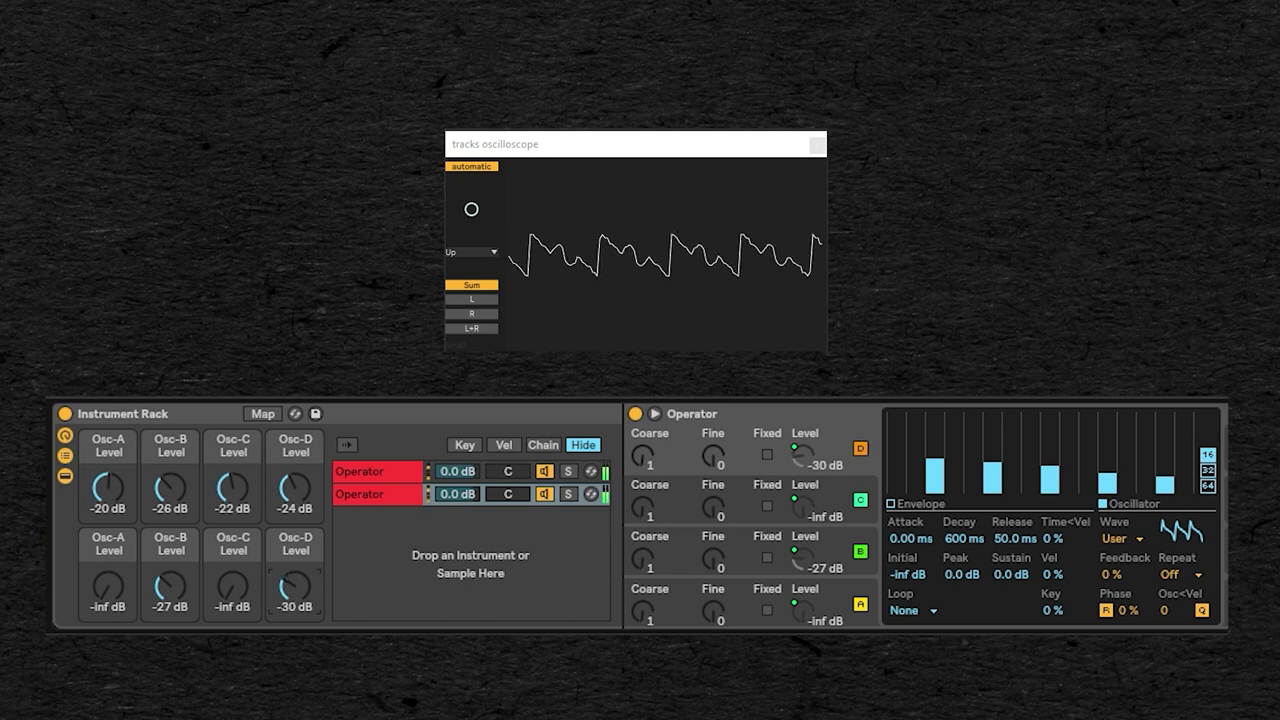
{"action": "left_click_drag", "start_coordinate": [170, 586], "coordinate": [170, 598]}
{"action": "left_click_drag", "start_coordinate": [108, 487], "coordinate": [108, 503]}
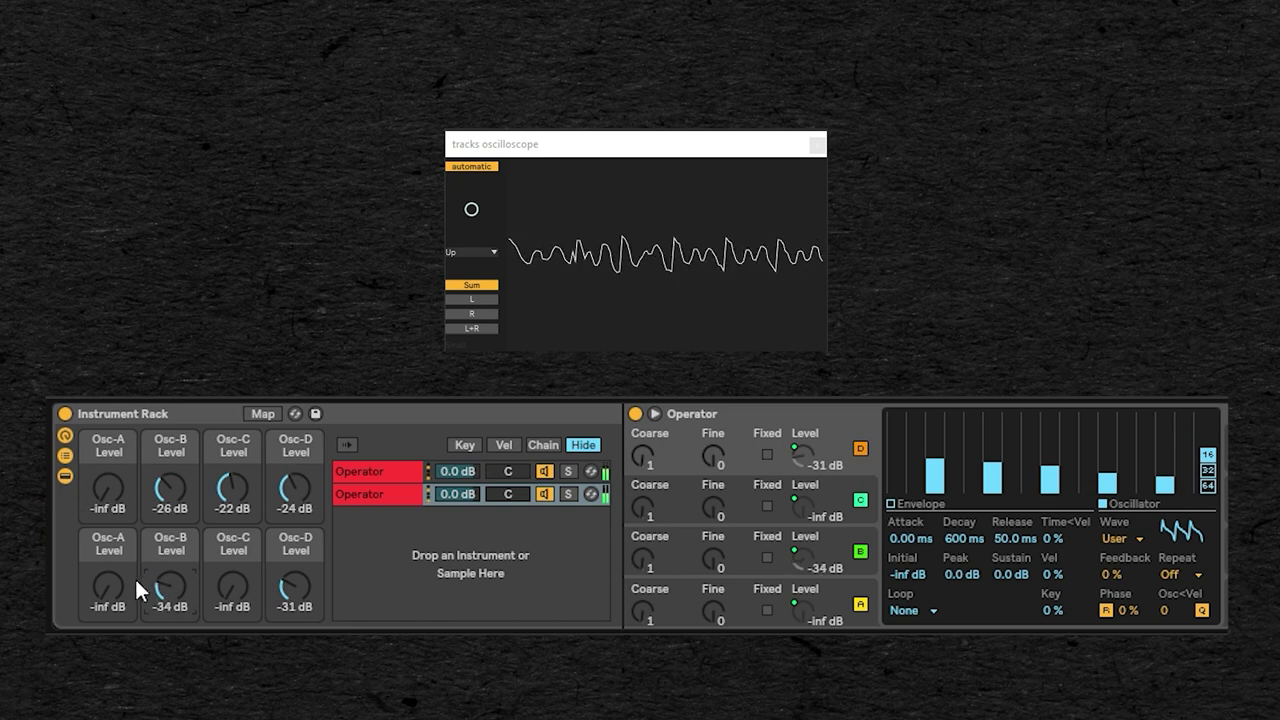